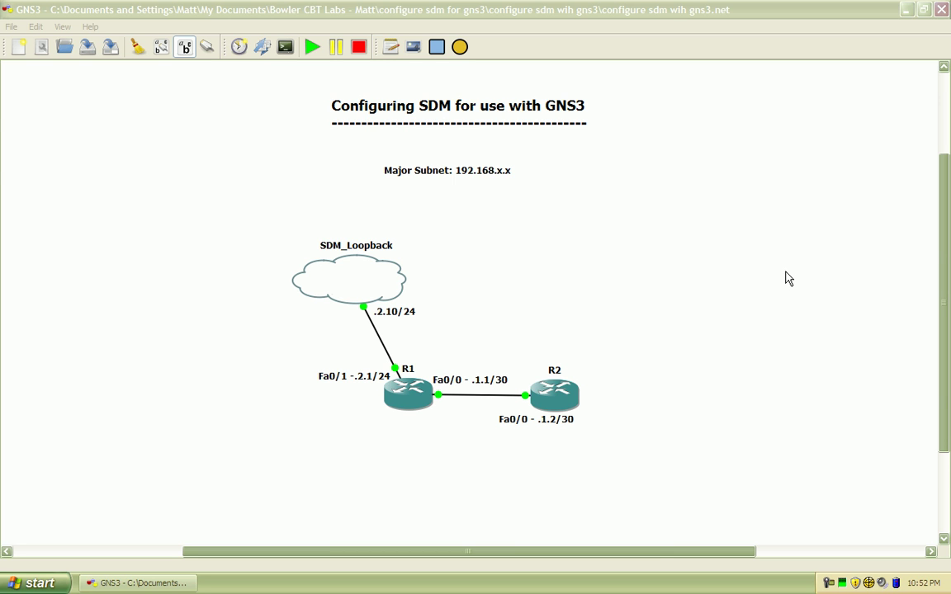
# Check R1 and R2 status in the GNS3 topology, then minimize GNS3 to show the desktop.
pyautogui.click(788, 278)
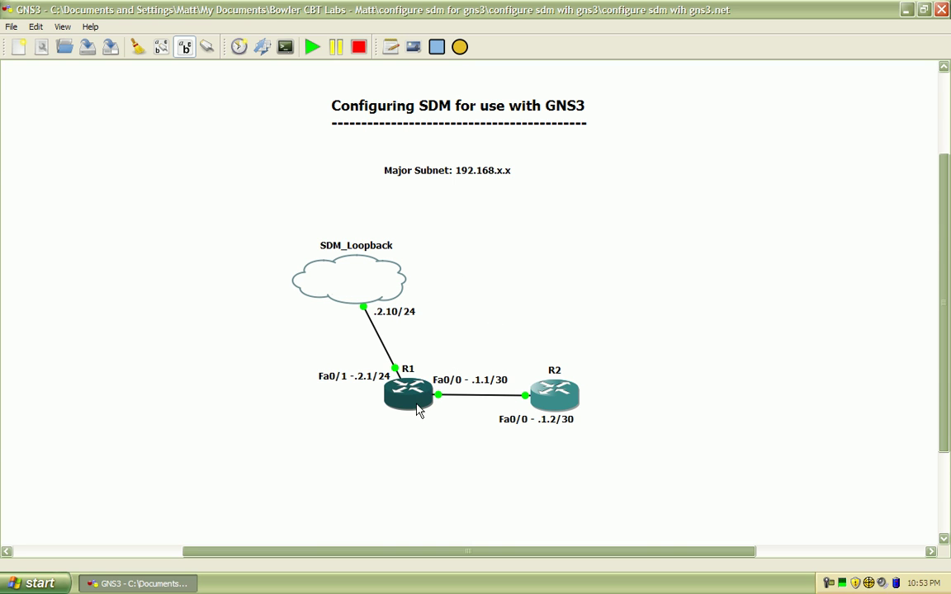
pyautogui.moveTo(414, 406)
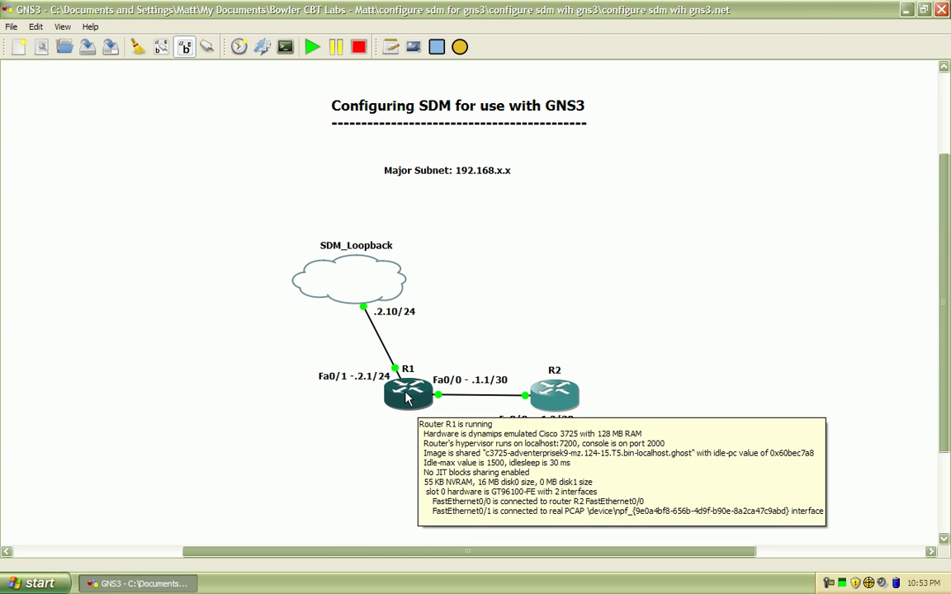
pyautogui.moveTo(533, 399)
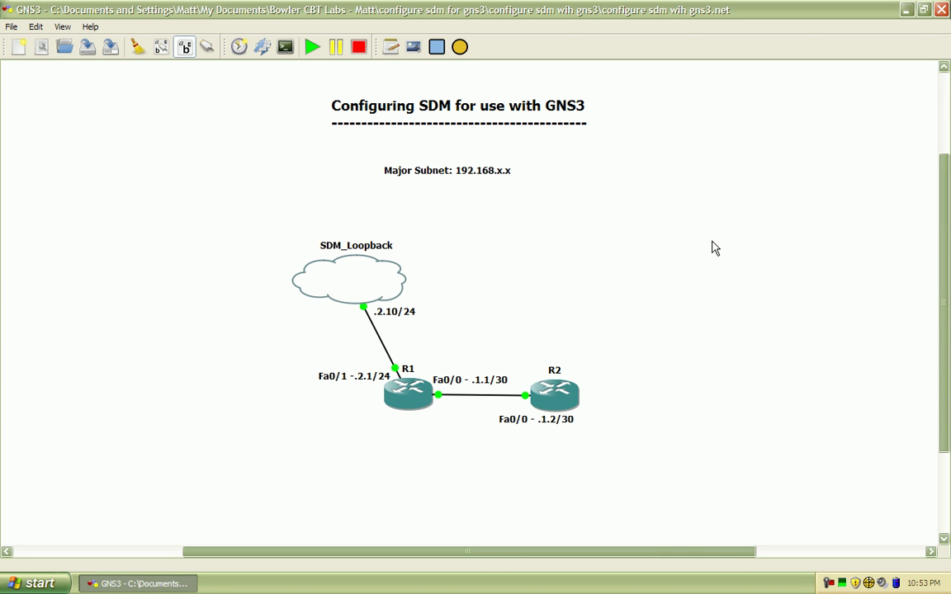
pyautogui.click(906, 10)
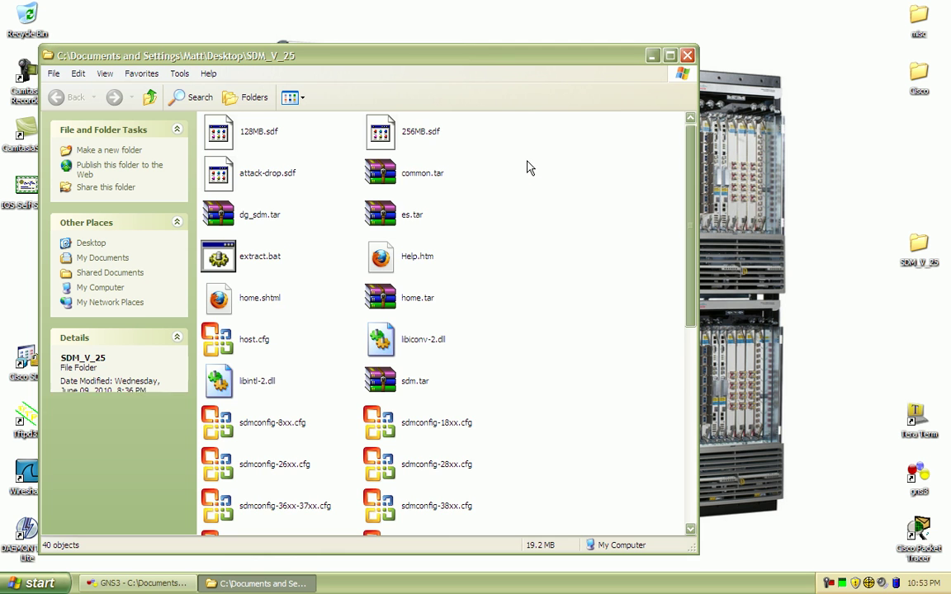
# Launch setup.exe from SDM_V_25, then cancel the Cisco SDM Installation Wizard and confirm.
pyautogui.scroll(-5, 682, 444)
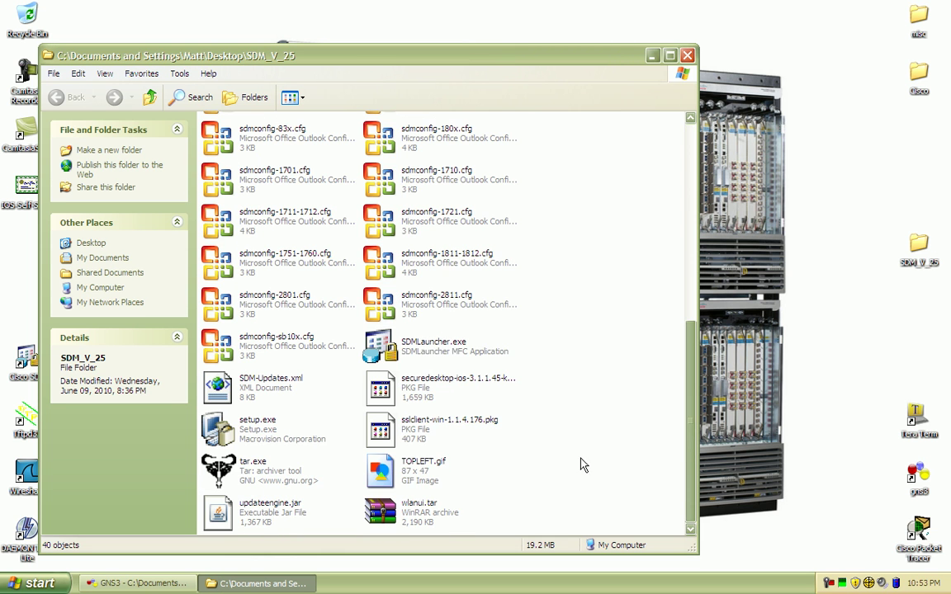
pyautogui.click(245, 445)
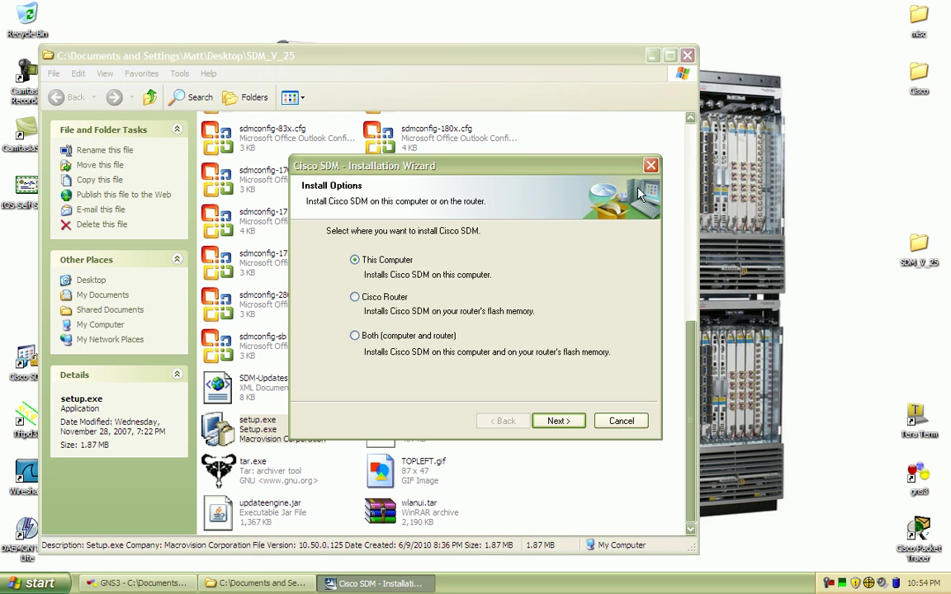
pyautogui.click(636, 421)
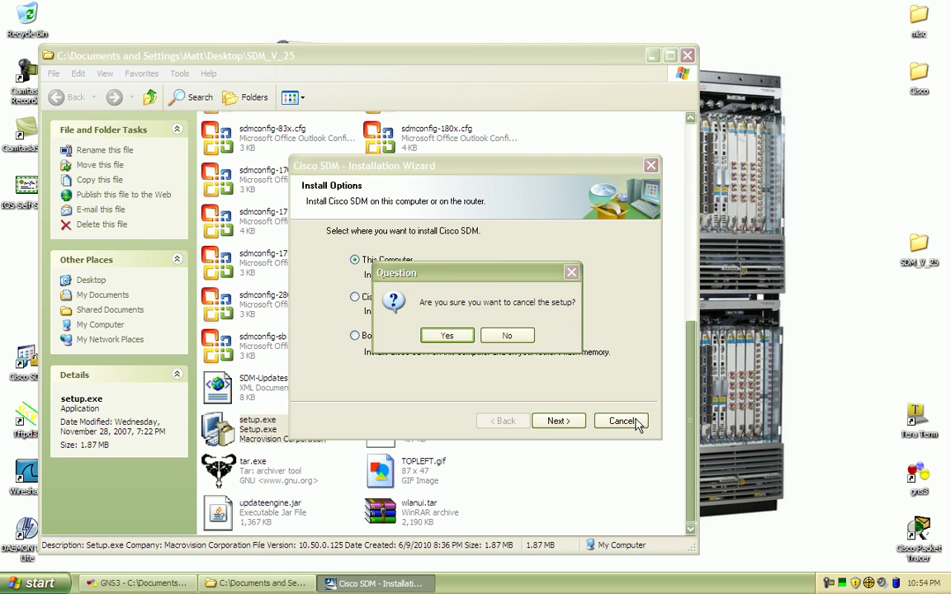
pyautogui.click(446, 335)
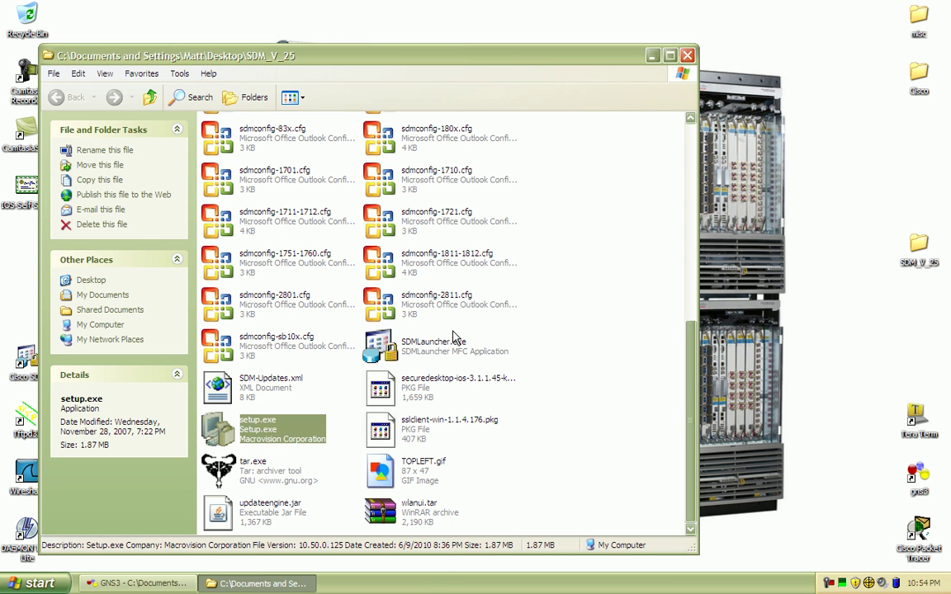
# Close the SDM_V_25 folder and view the SDM_Lab connection's details in Network Connections.
pyautogui.click(687, 56)
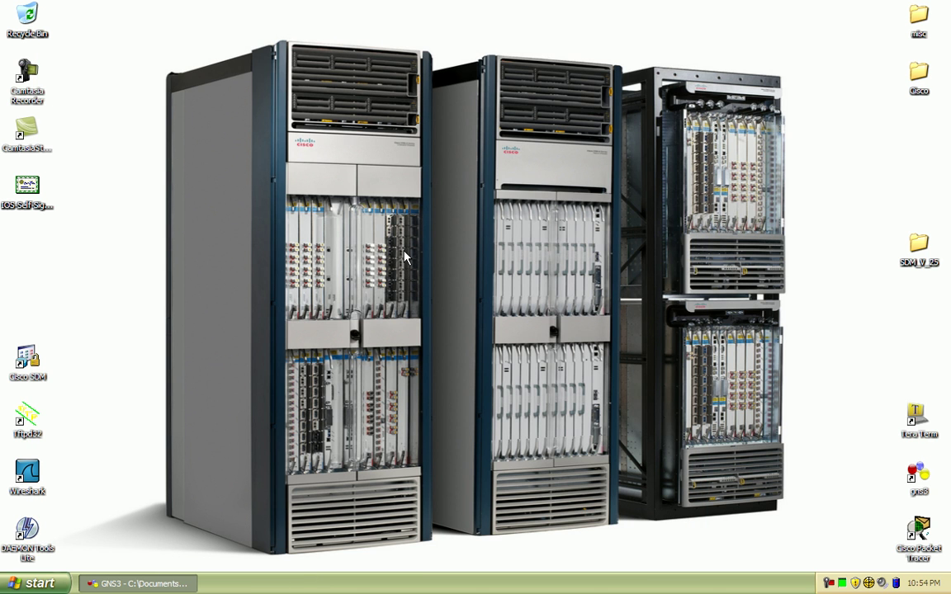
pyautogui.click(31, 584)
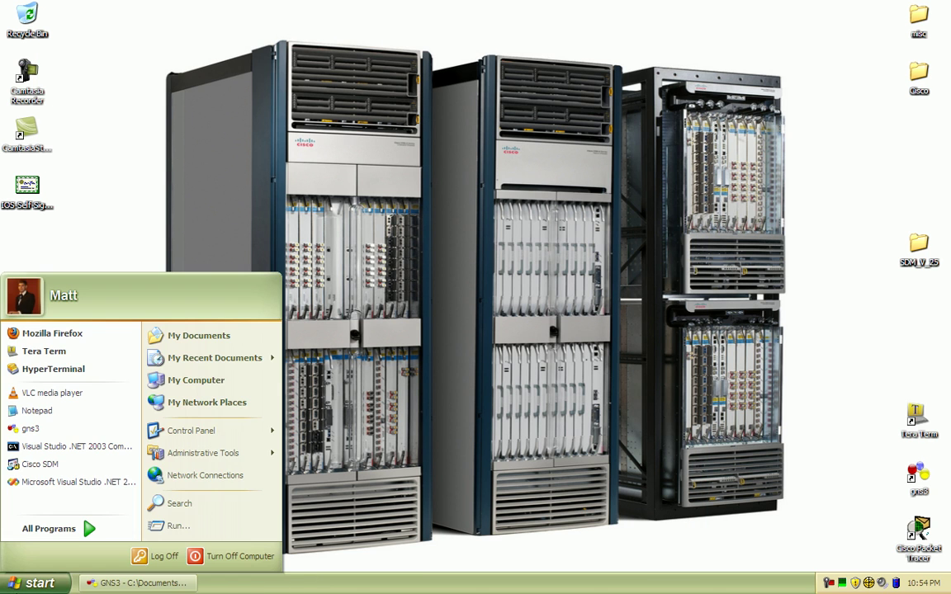
pyautogui.click(237, 478)
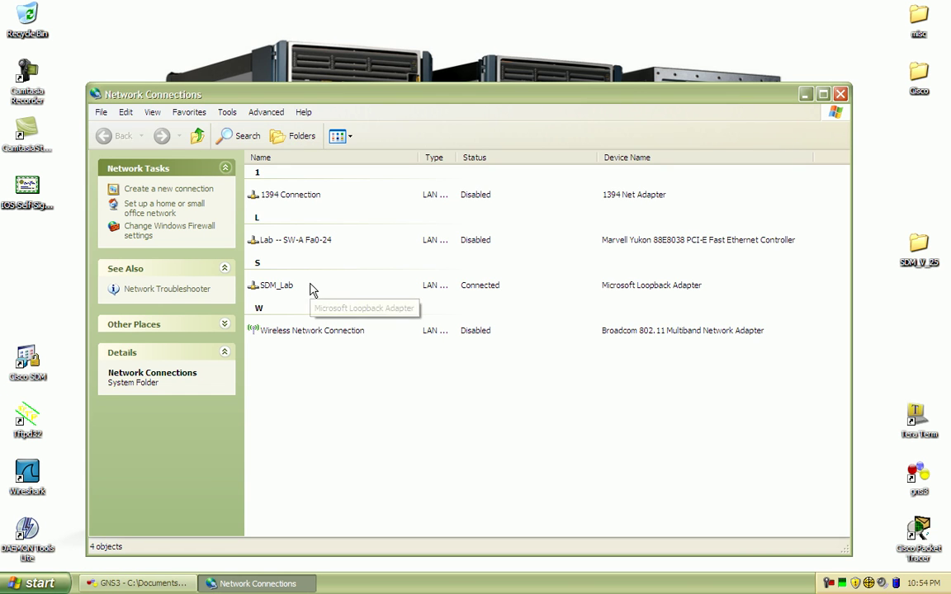
pyautogui.click(291, 285)
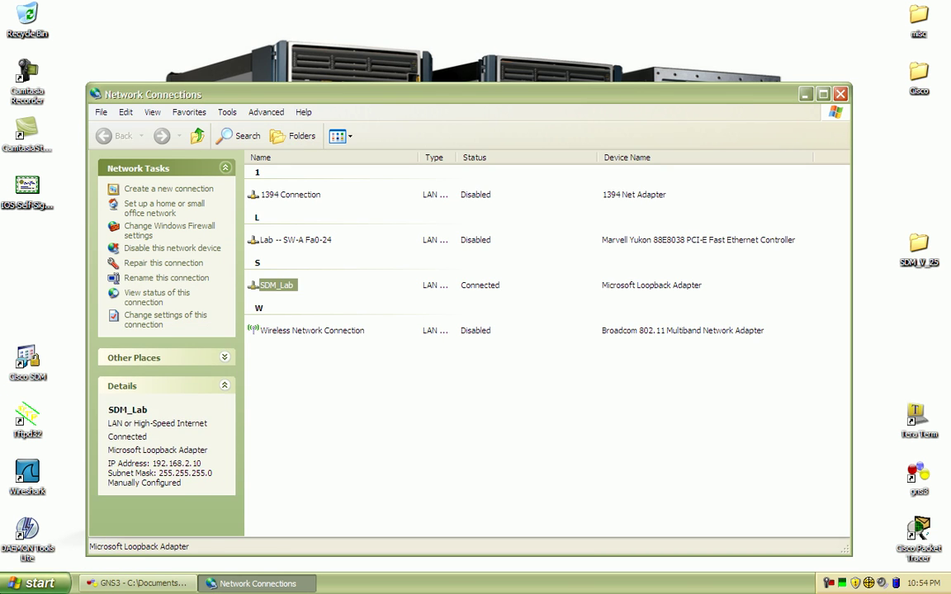
pyautogui.click(29, 584)
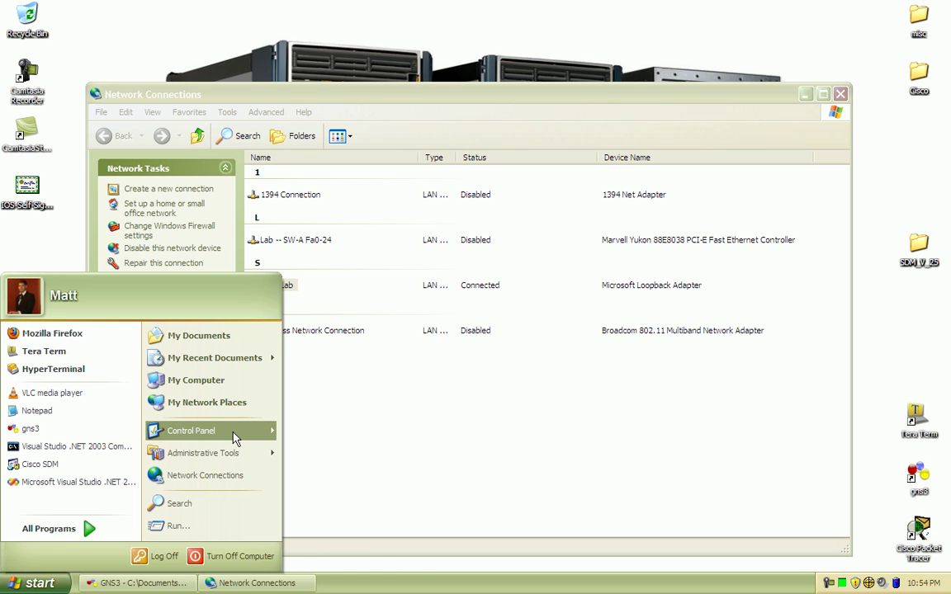
# Run Add Hardware: hardware already connected, add a new hardware device, select it manually from a list.
pyautogui.moveTo(235, 438)
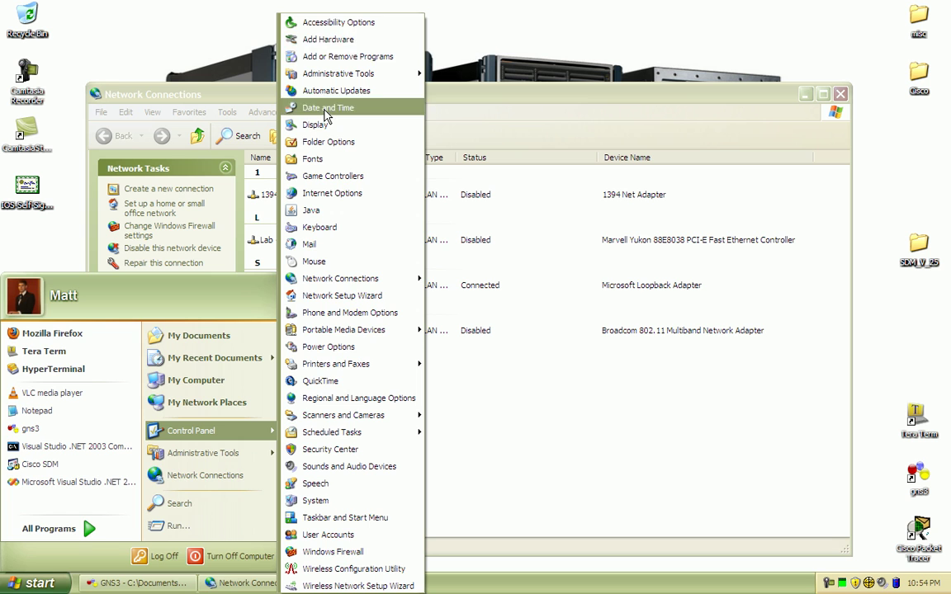
pyautogui.click(347, 41)
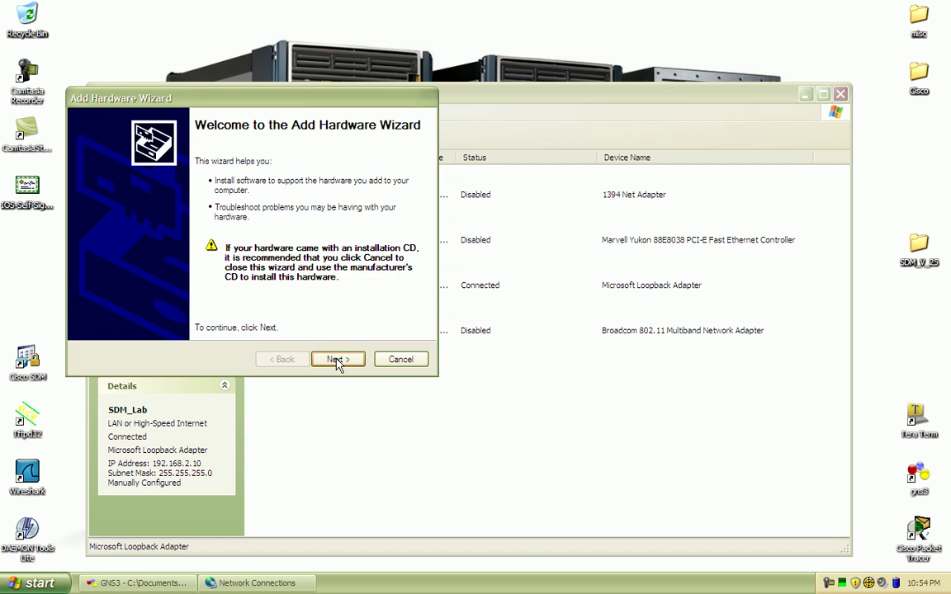
pyautogui.click(336, 361)
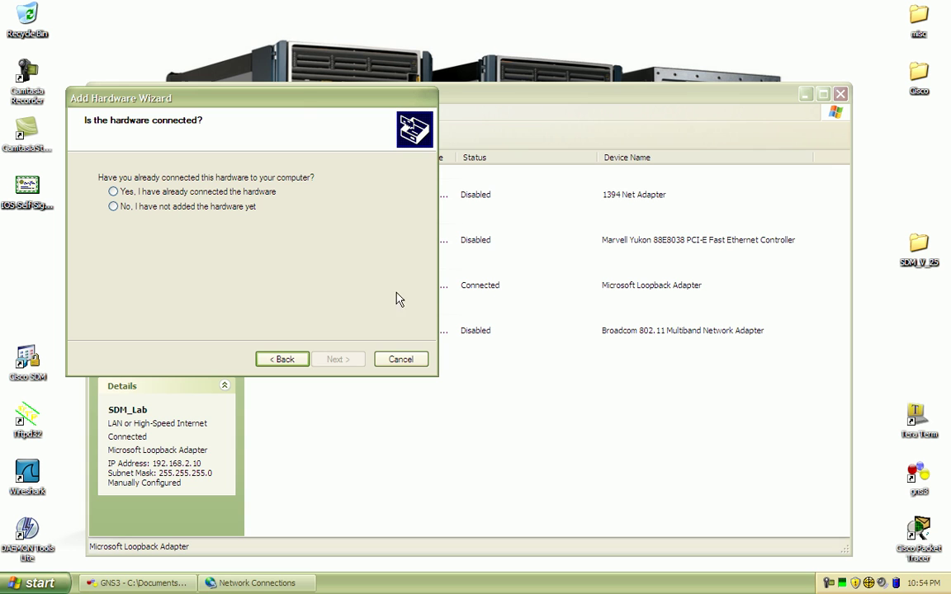
pyautogui.click(208, 192)
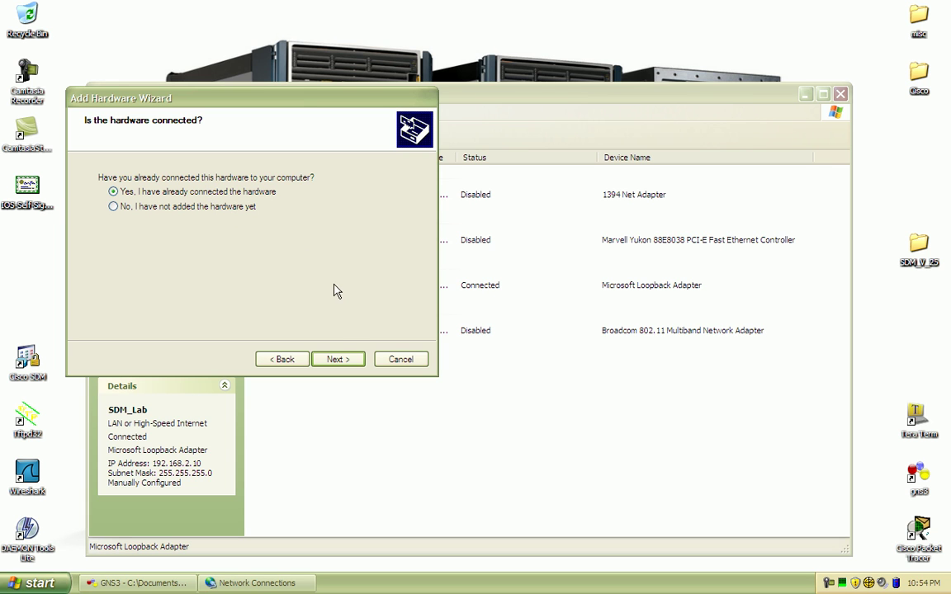
pyautogui.click(342, 361)
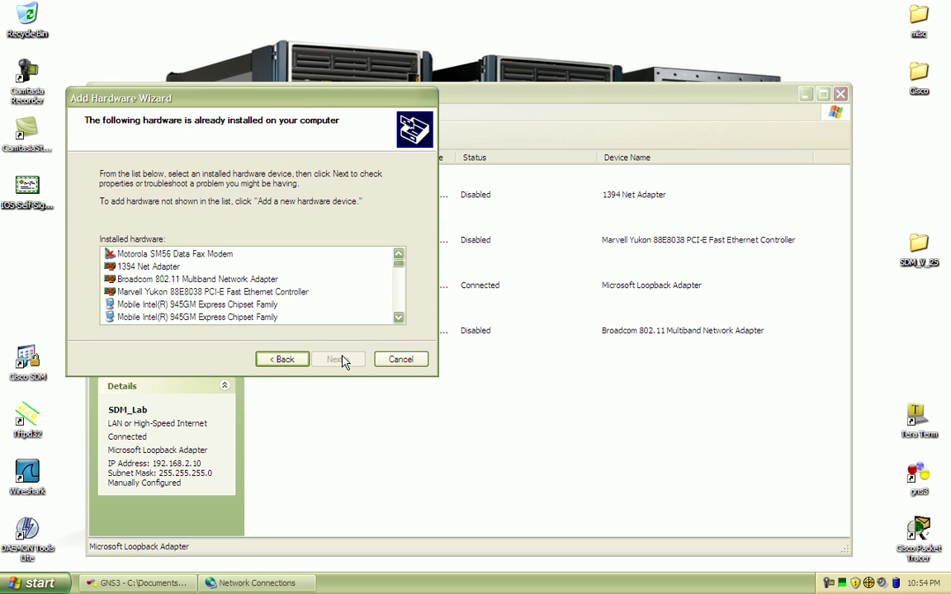
pyautogui.moveTo(402, 264); pyautogui.dragTo(399, 317)
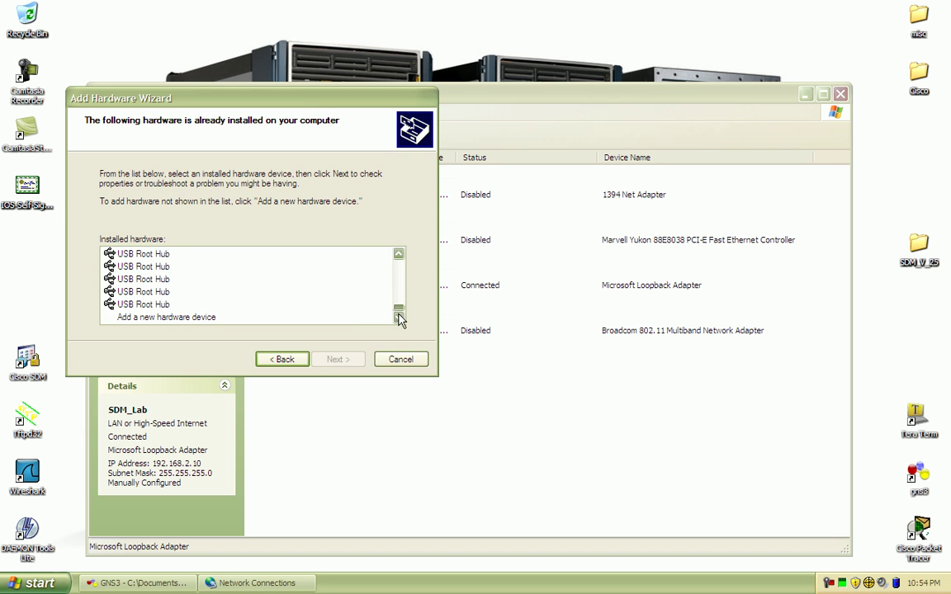
pyautogui.click(206, 319)
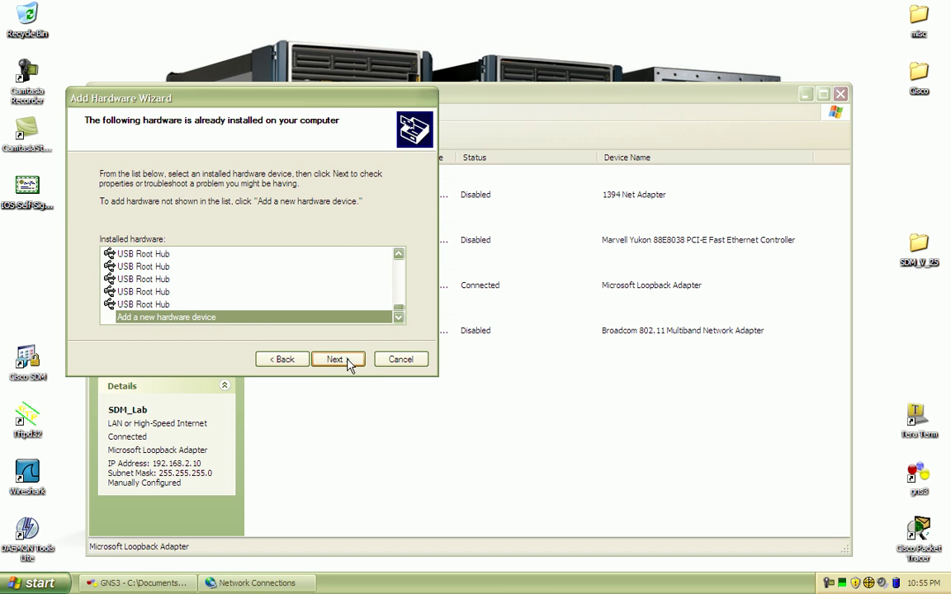
pyautogui.click(347, 361)
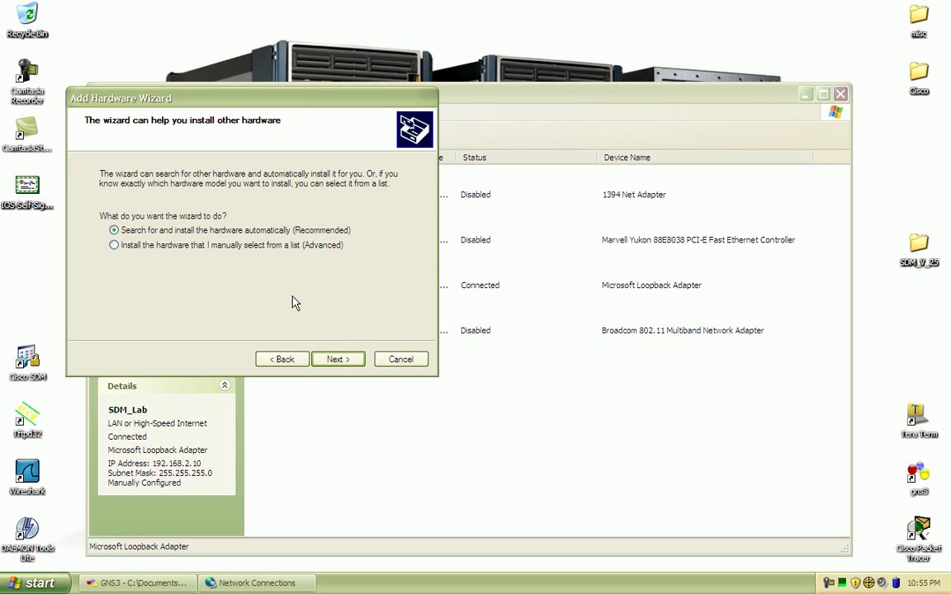
pyautogui.click(206, 245)
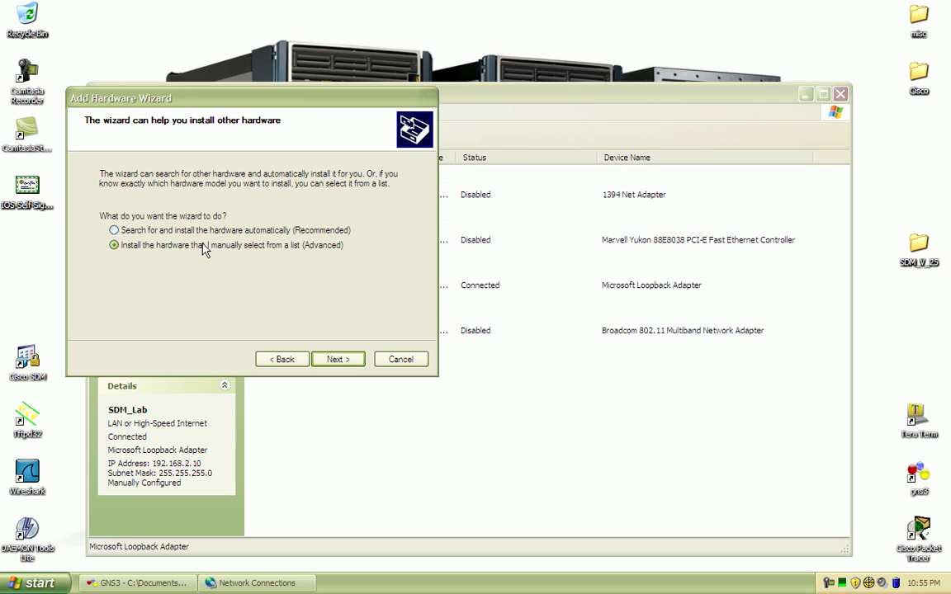
# Choose Network adapters, then Microsoft Loopback Adapter, and cancel the wizard without installing.
pyautogui.click(336, 360)
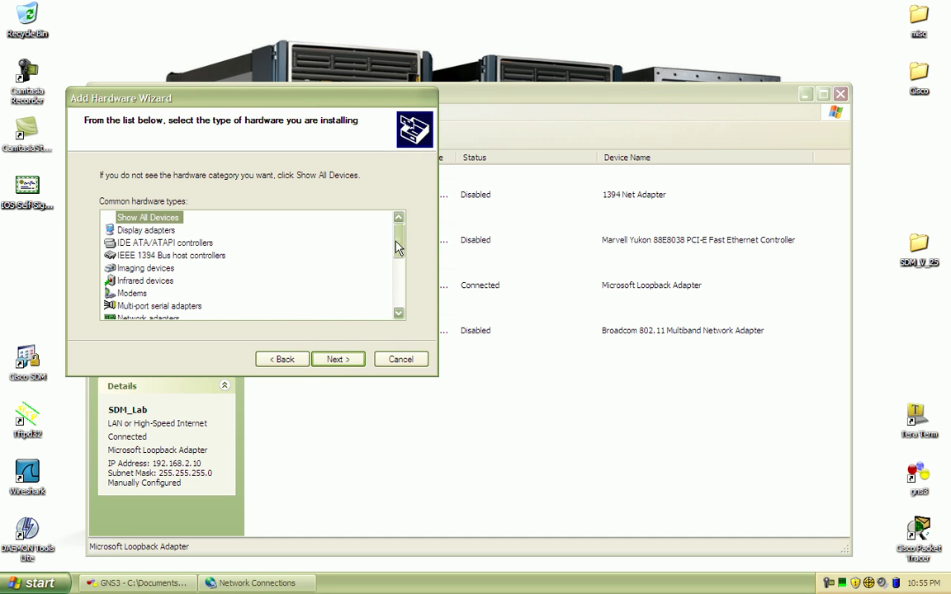
pyautogui.moveTo(395, 246); pyautogui.dragTo(398, 261)
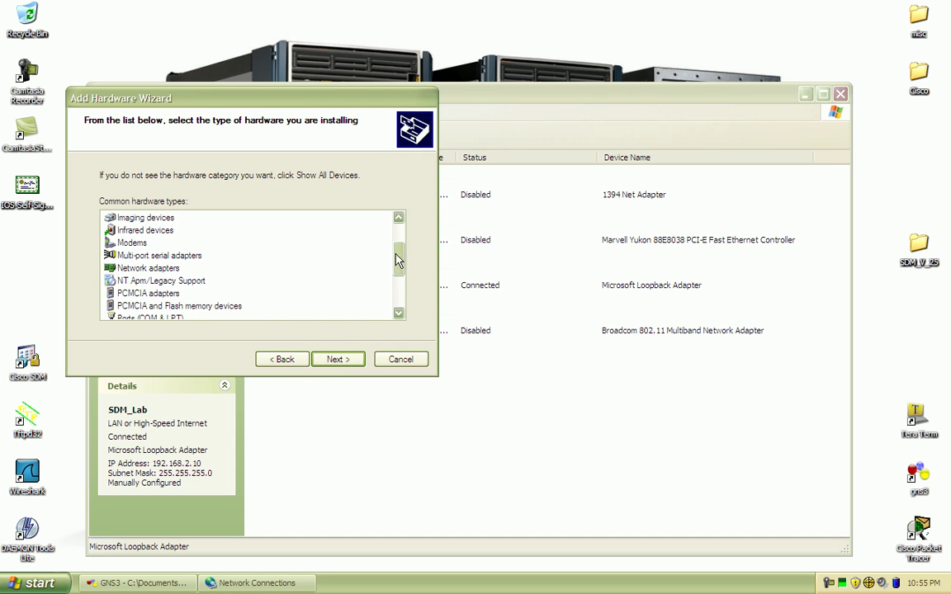
pyautogui.click(156, 268)
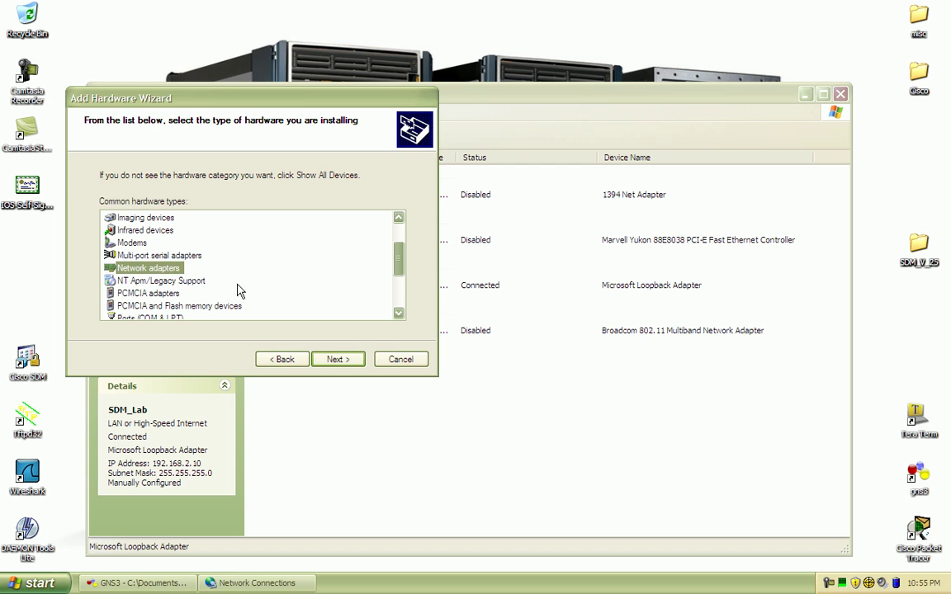
pyautogui.click(340, 357)
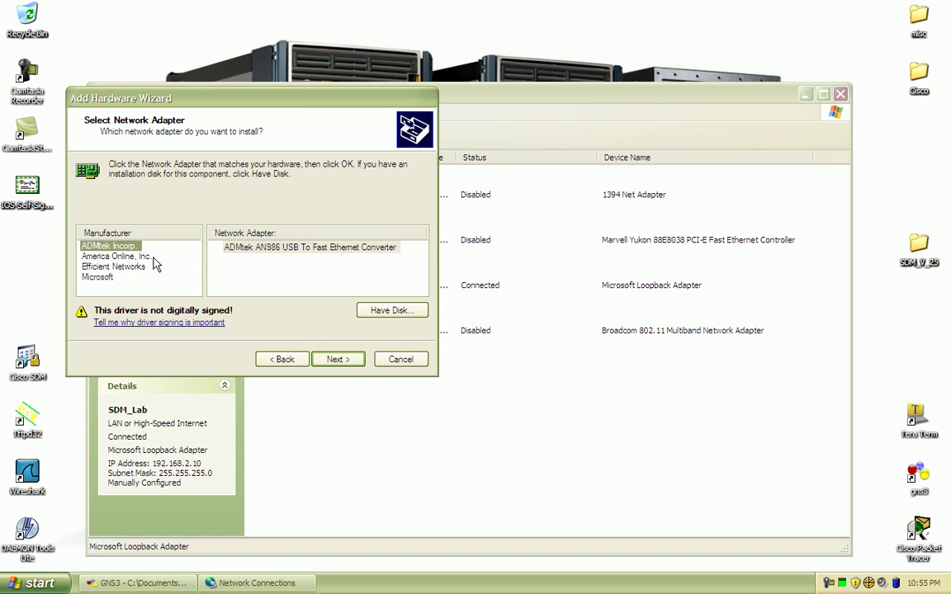
pyautogui.click(100, 278)
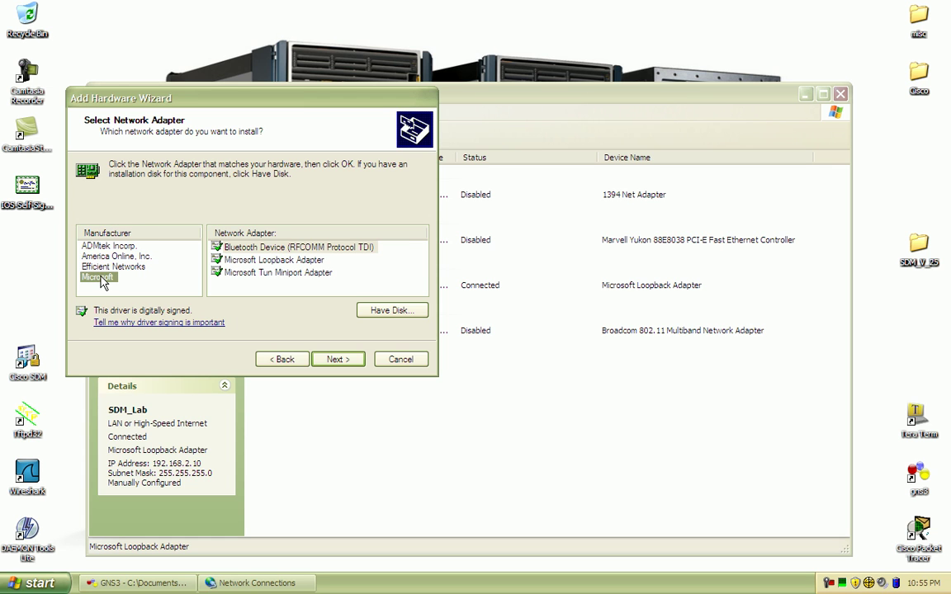
pyautogui.click(269, 261)
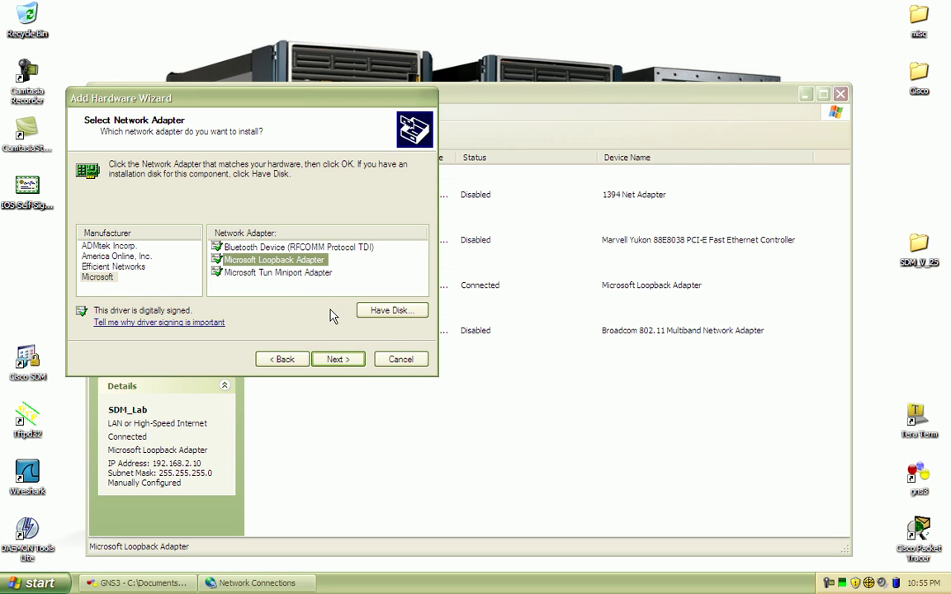
pyautogui.click(403, 361)
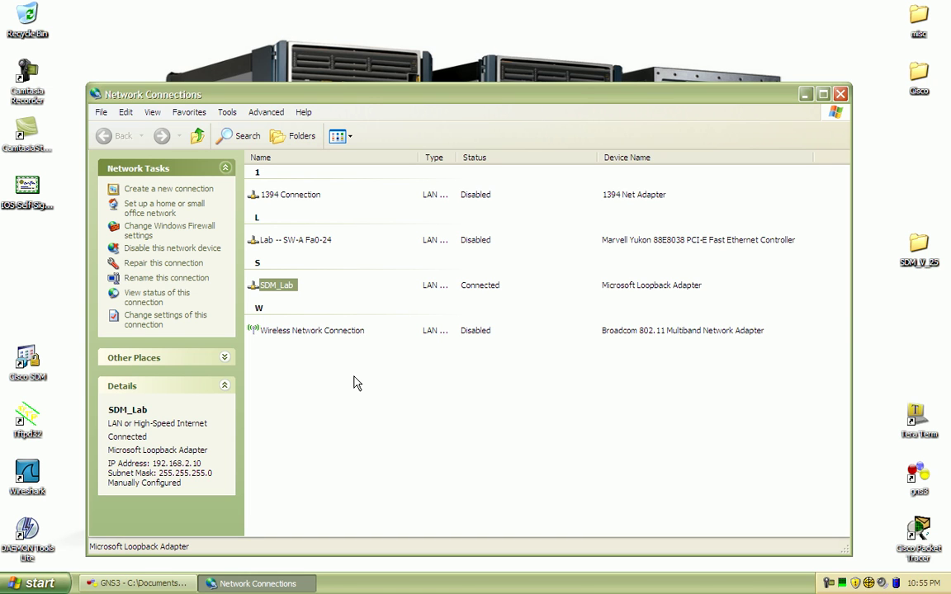
# Bring GNS3 to the front and dismiss the File Open dialog without opening a file.
pyautogui.click(136, 583)
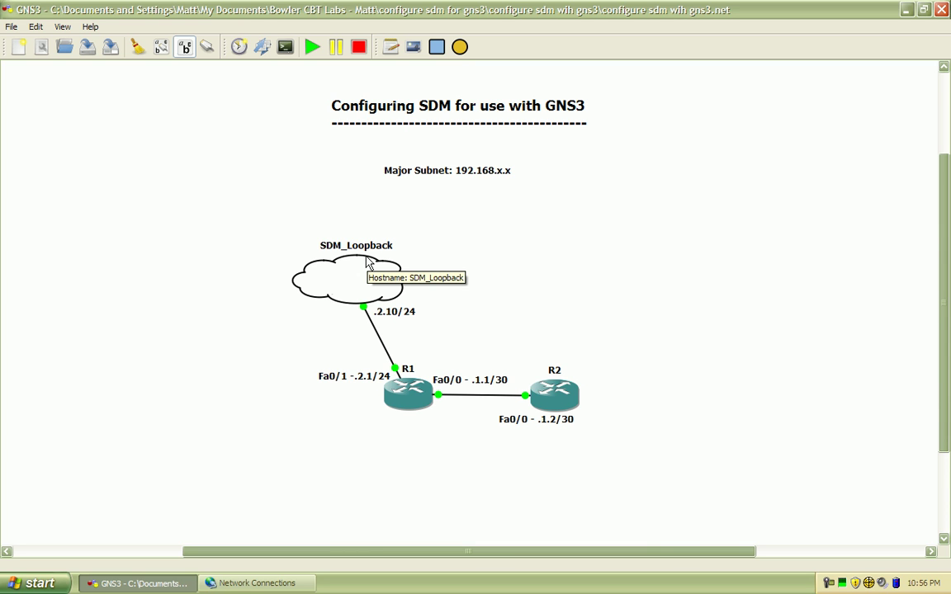
pyautogui.click(63, 45)
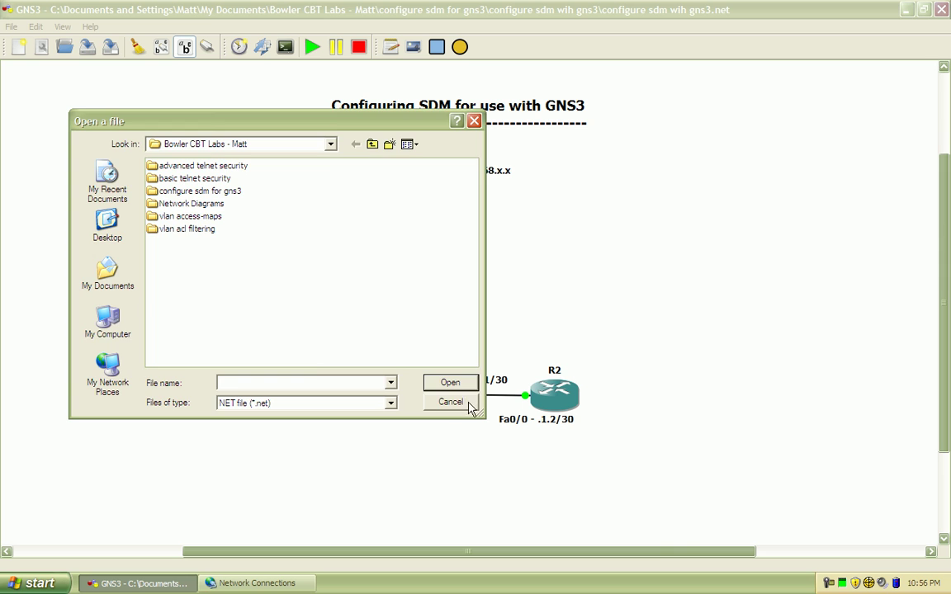
pyautogui.click(459, 402)
# Show the Nodes Types dock from View > Docks, then close it again.
pyautogui.click(64, 28)
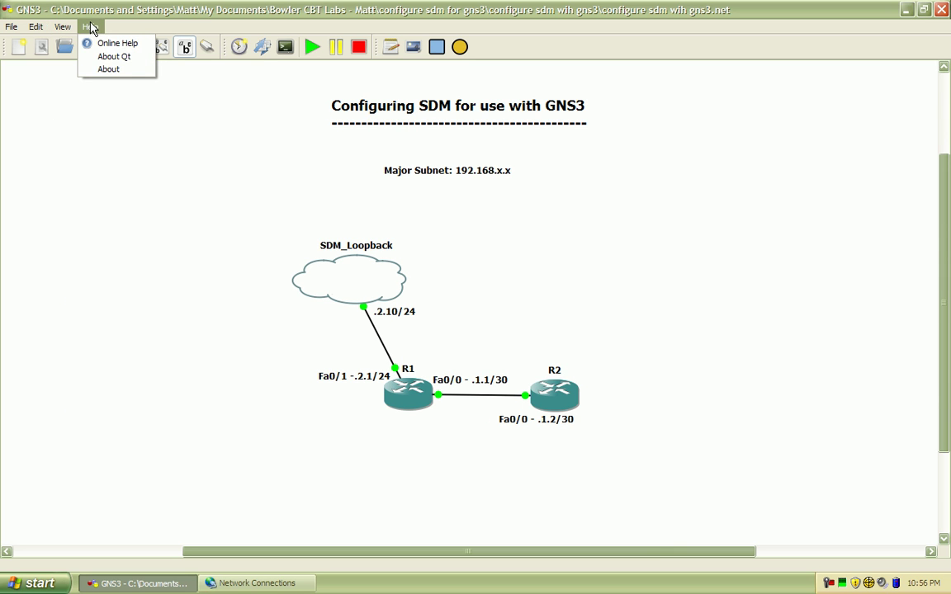
pyautogui.moveTo(118, 114)
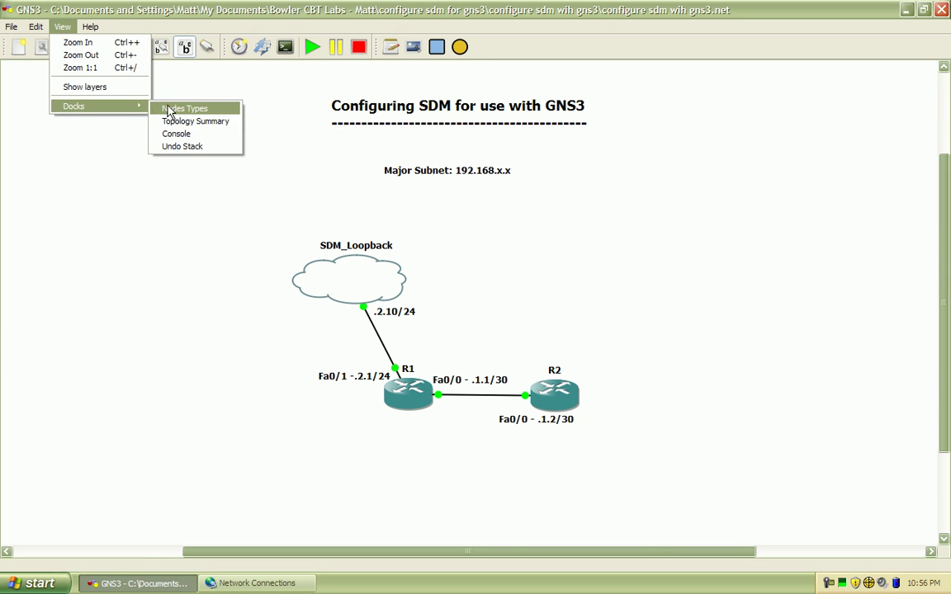
pyautogui.click(154, 107)
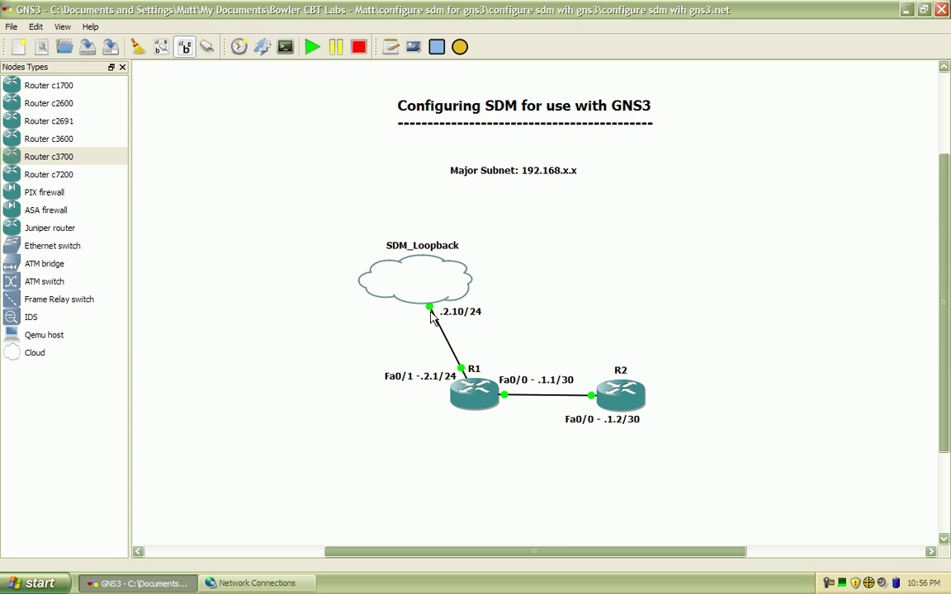
pyautogui.click(122, 67)
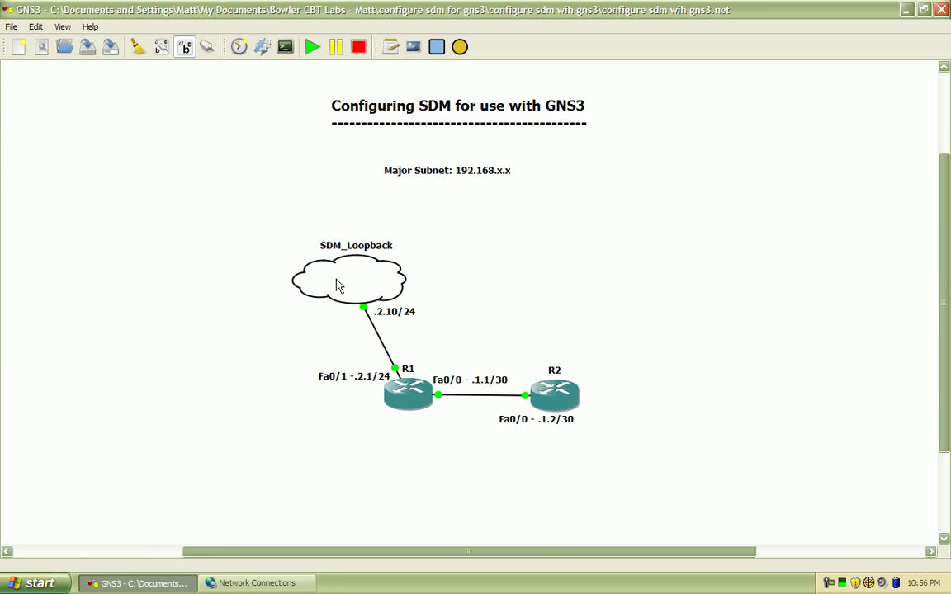
pyautogui.doubleClick(337, 285)
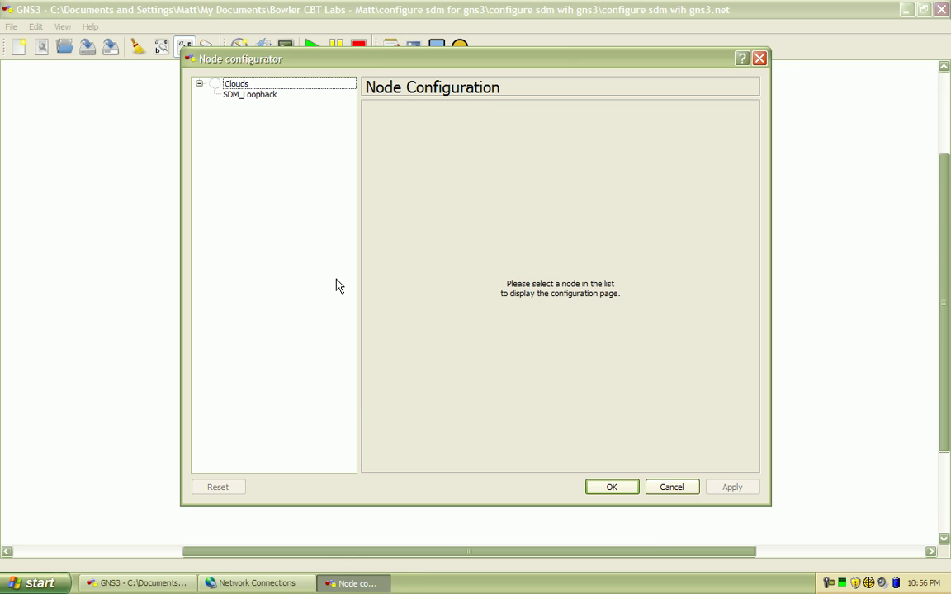
pyautogui.click(250, 88)
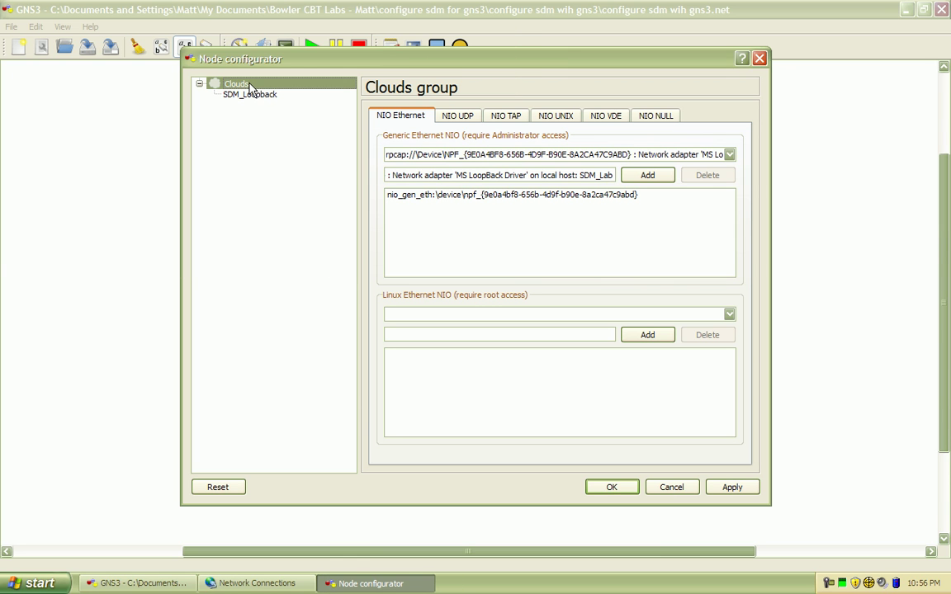
pyautogui.click(587, 158)
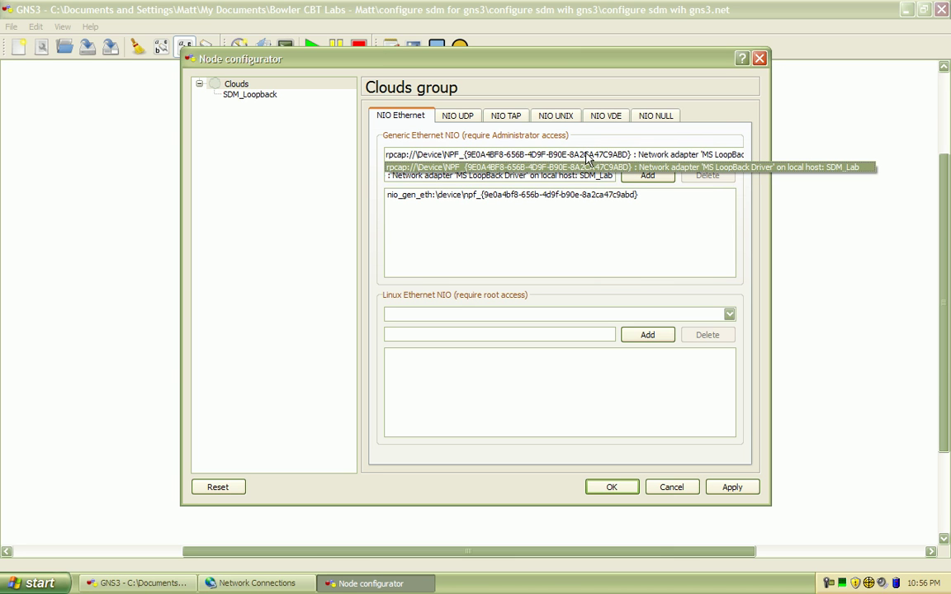
pyautogui.click(638, 167)
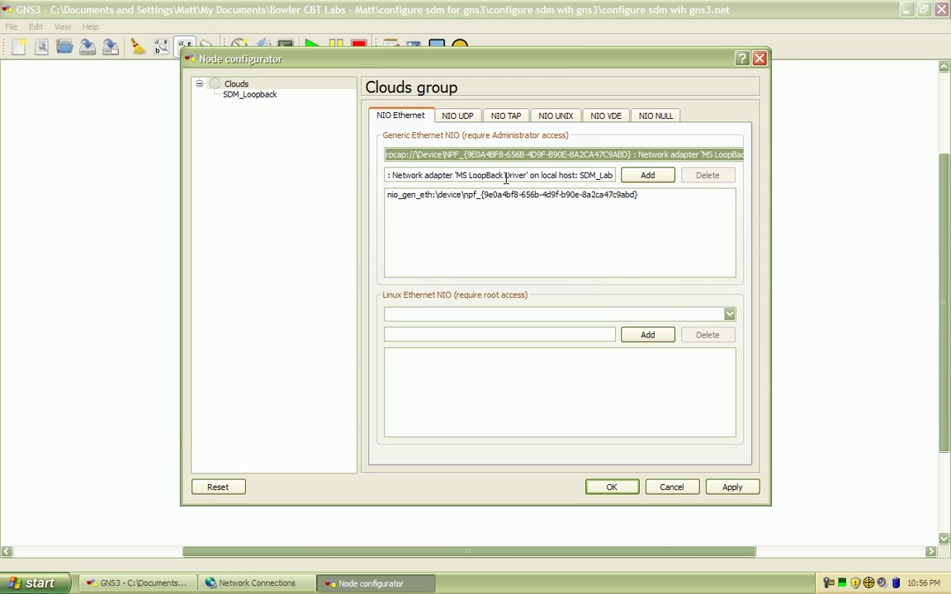
pyautogui.moveTo(403, 175); pyautogui.dragTo(619, 175)
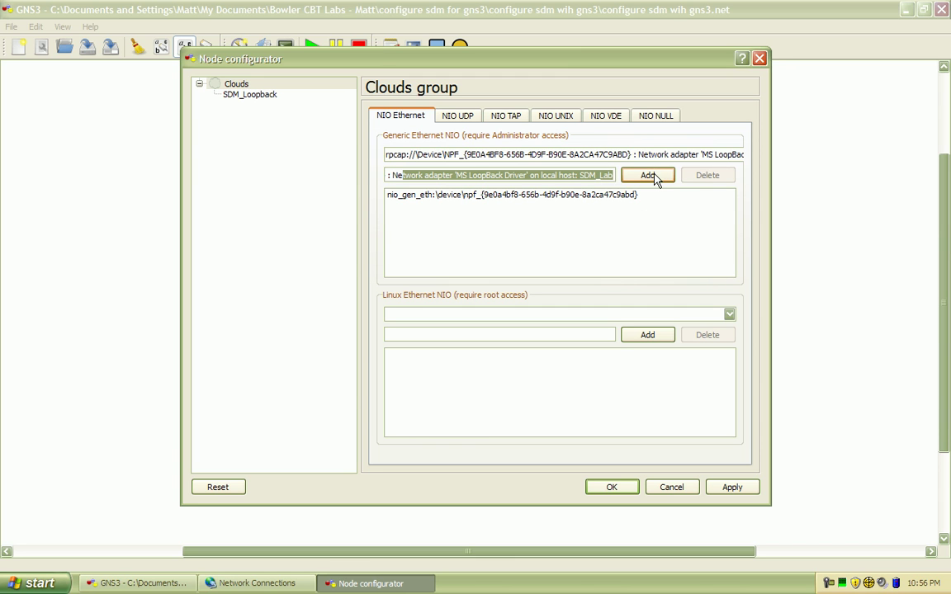
pyautogui.click(671, 488)
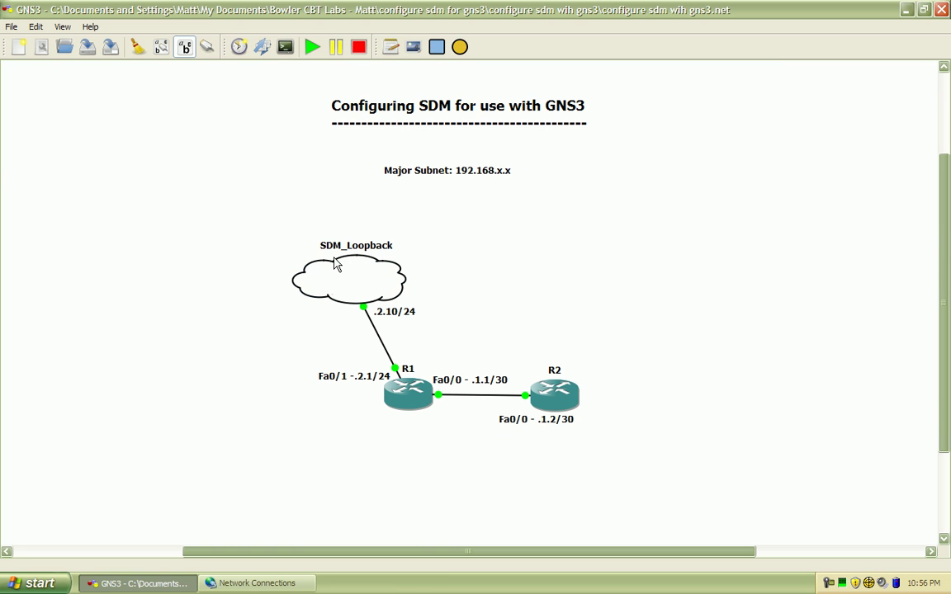
pyautogui.moveTo(403, 397)
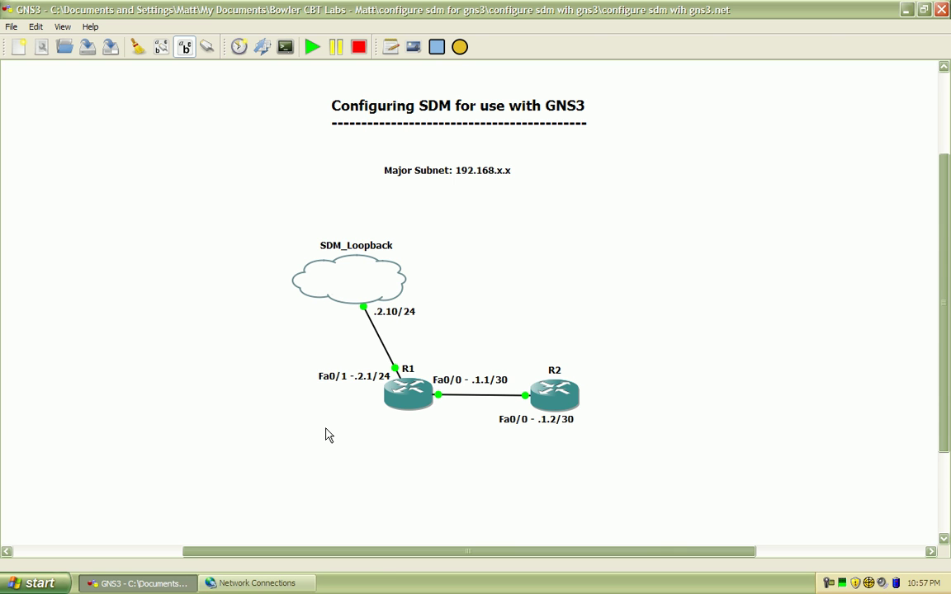
# Open SDM_Lab's Internet Protocol (TCP/IP) properties to check 192.168.2.10/24, gateway 192.168.2.1.
pyautogui.click(252, 583)
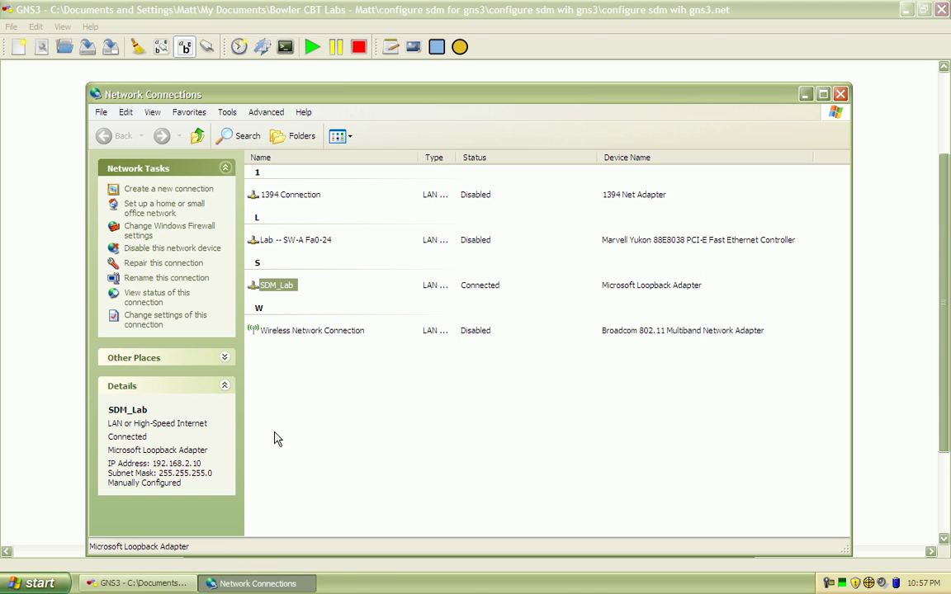
pyautogui.rightClick(281, 289)
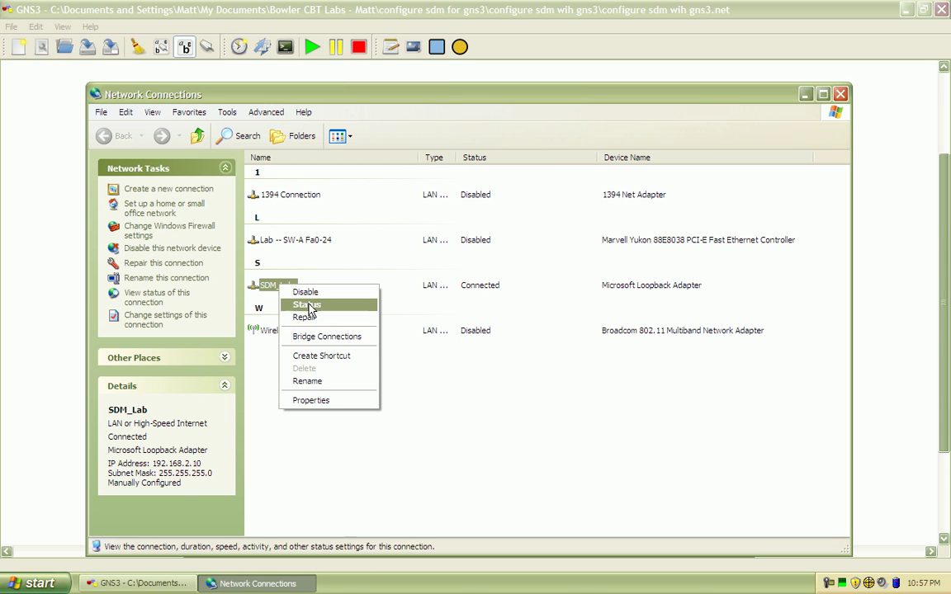
pyautogui.click(332, 402)
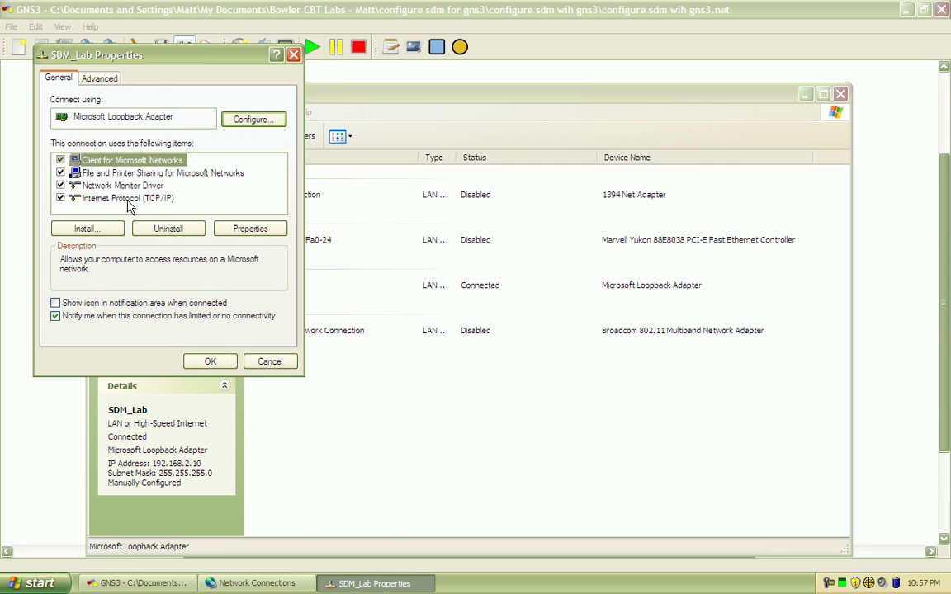
pyautogui.click(127, 200)
pyautogui.click(248, 229)
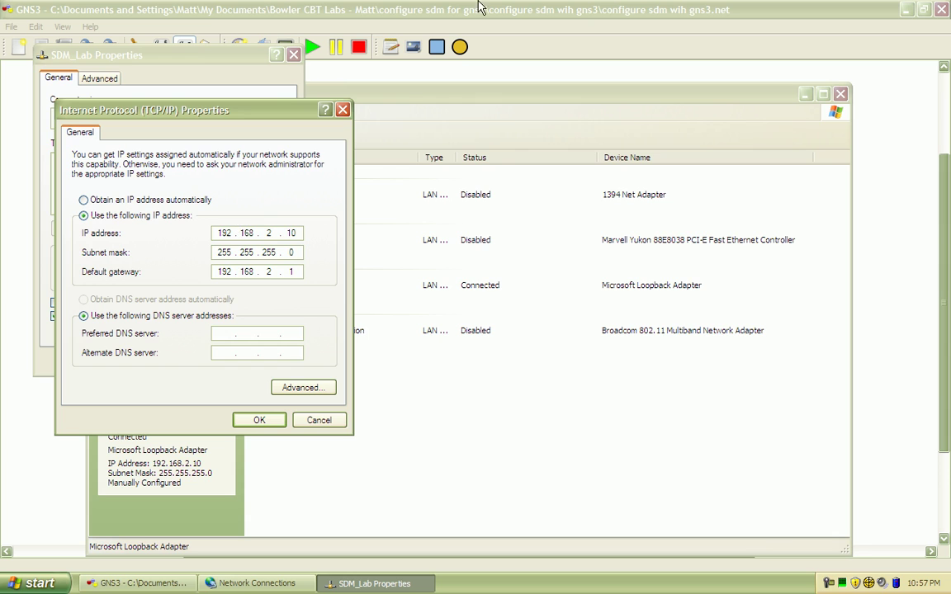
# Compare against the GNS3 topology, then close the TCP/IP and connection properties with OK.
pyautogui.click(413, 7)
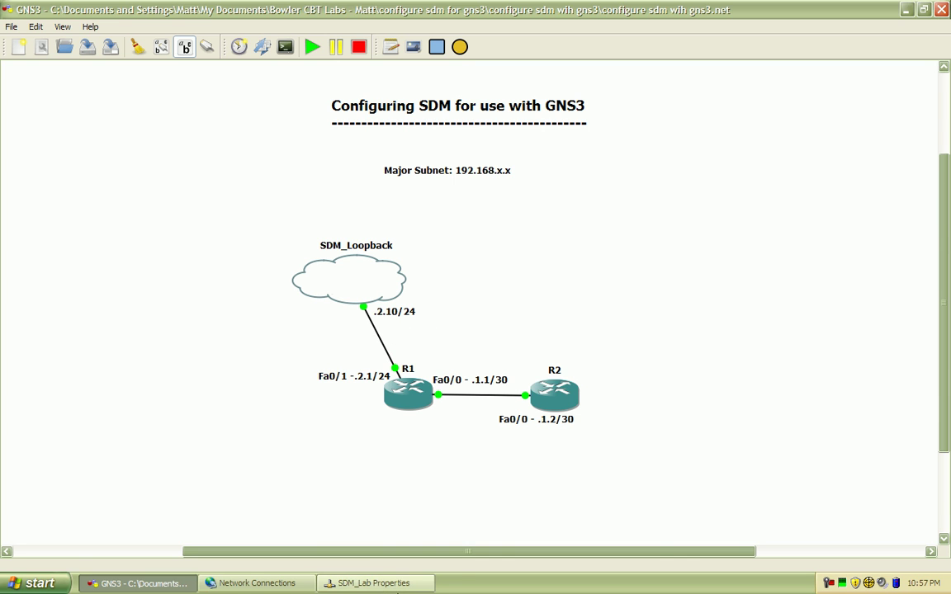
pyautogui.click(373, 582)
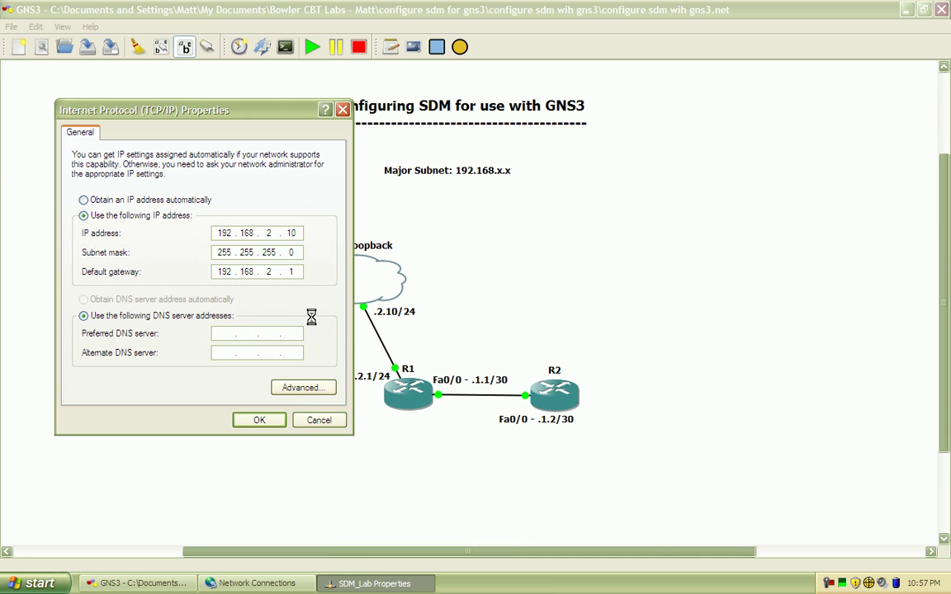
pyautogui.click(257, 420)
pyautogui.click(210, 362)
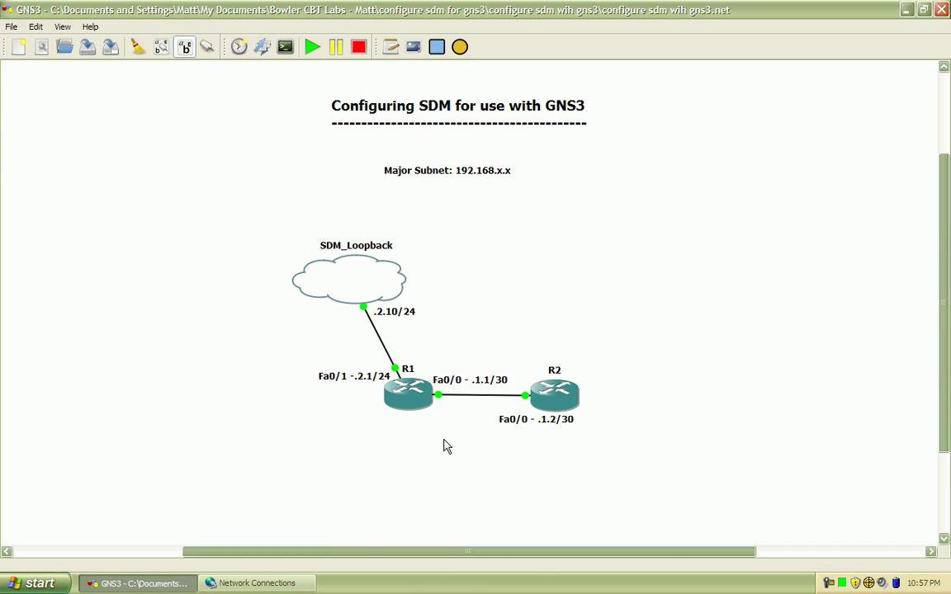
# Open R1's console, enter en and conf t, and set hostname R1.
pyautogui.rightClick(407, 395)
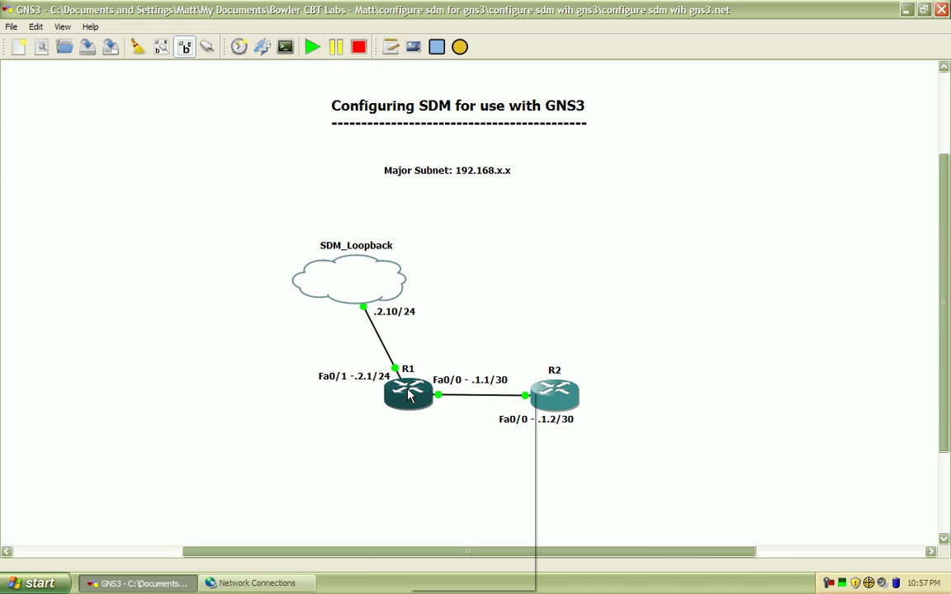
pyautogui.click(392, 454)
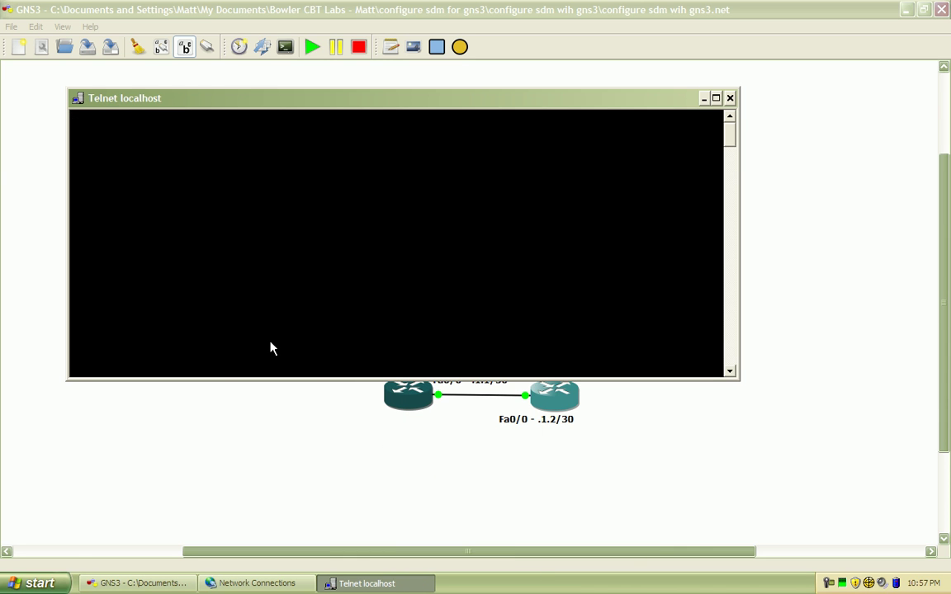
pyautogui.write('en')
pyautogui.press('Return')
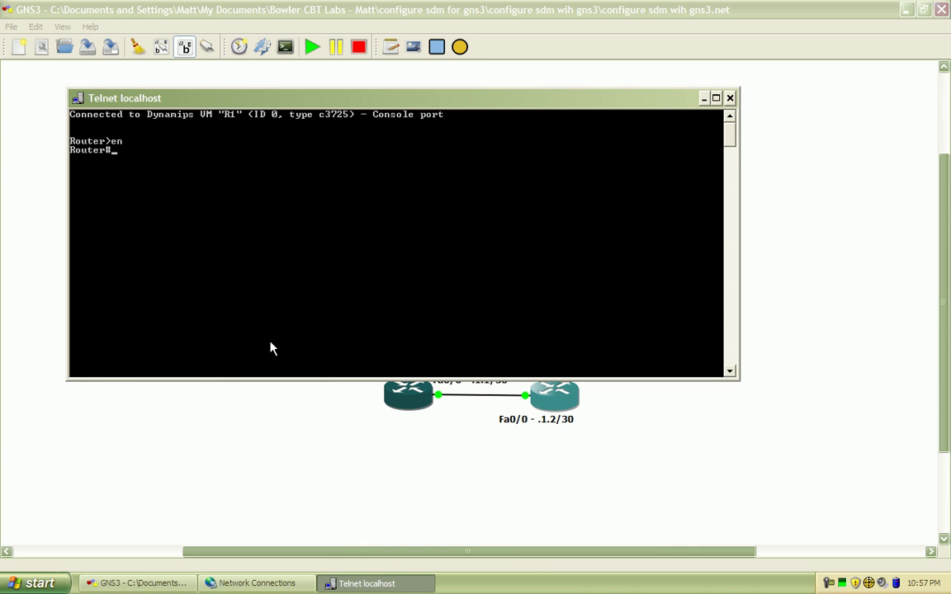
pyautogui.write('conf t')
pyautogui.press('Return')
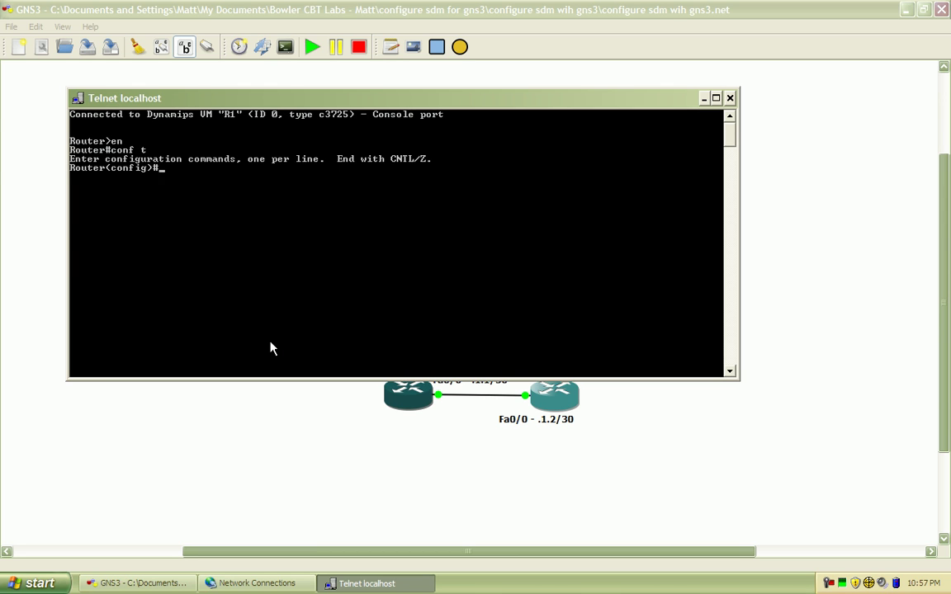
pyautogui.write('ho')
pyautogui.press('Tab')
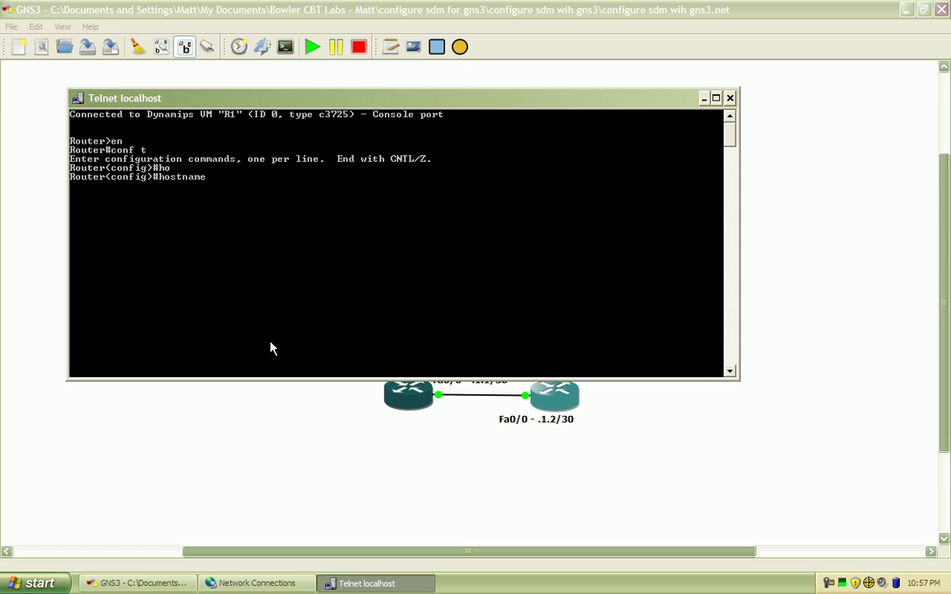
pyautogui.write('R1')
pyautogui.press('Return')
# Under line con 0, apply no exec-timeout and logging synchronous.
pyautogui.write('lin')
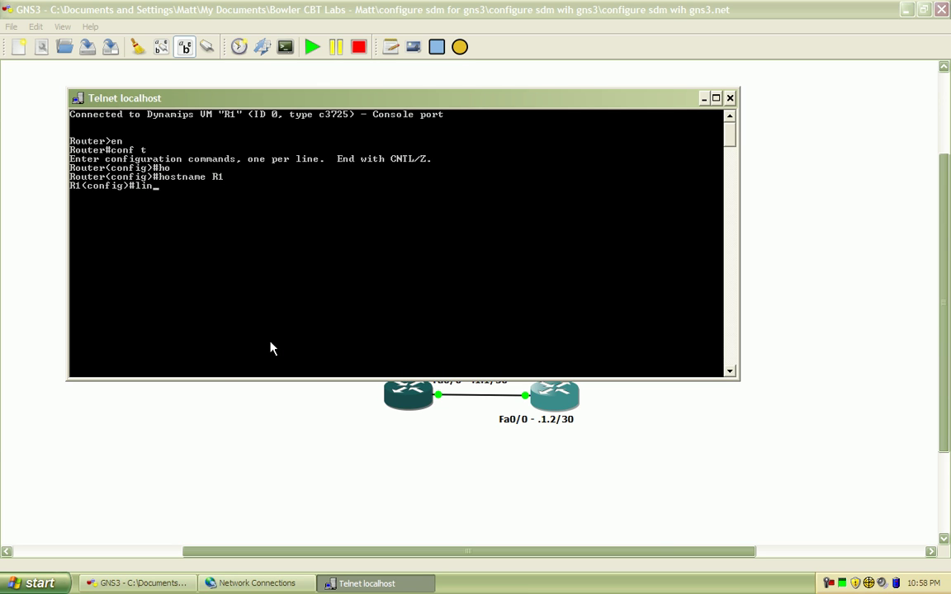
pyautogui.write('e con 0')
pyautogui.press('Return')
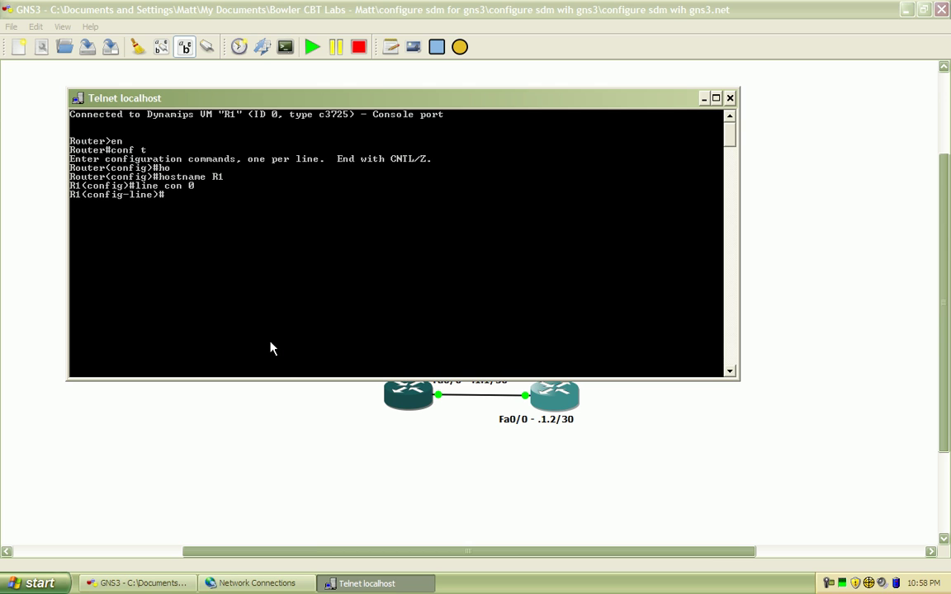
pyautogui.write('no exe')
pyautogui.press('Tab')
pyautogui.write('c-')
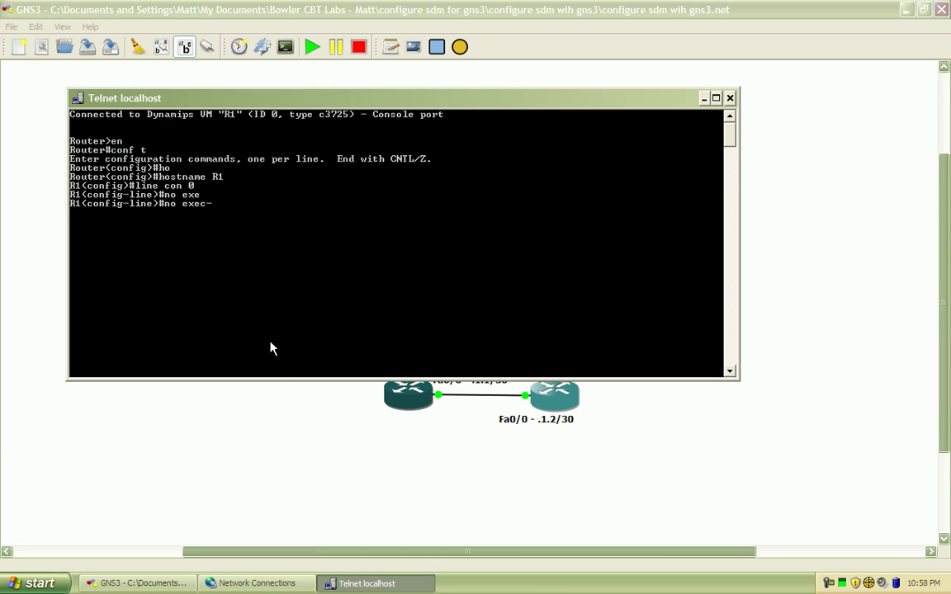
pyautogui.write('t')
pyautogui.press('Tab')
pyautogui.press('Return')
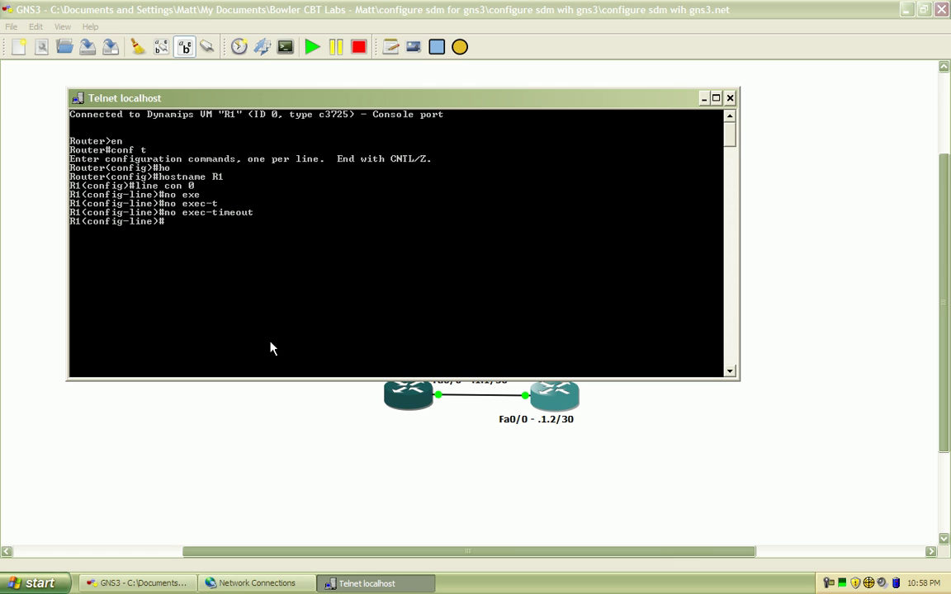
pyautogui.write('logg')
pyautogui.press('Tab')
pyautogui.write('s')
pyautogui.press('Tab')
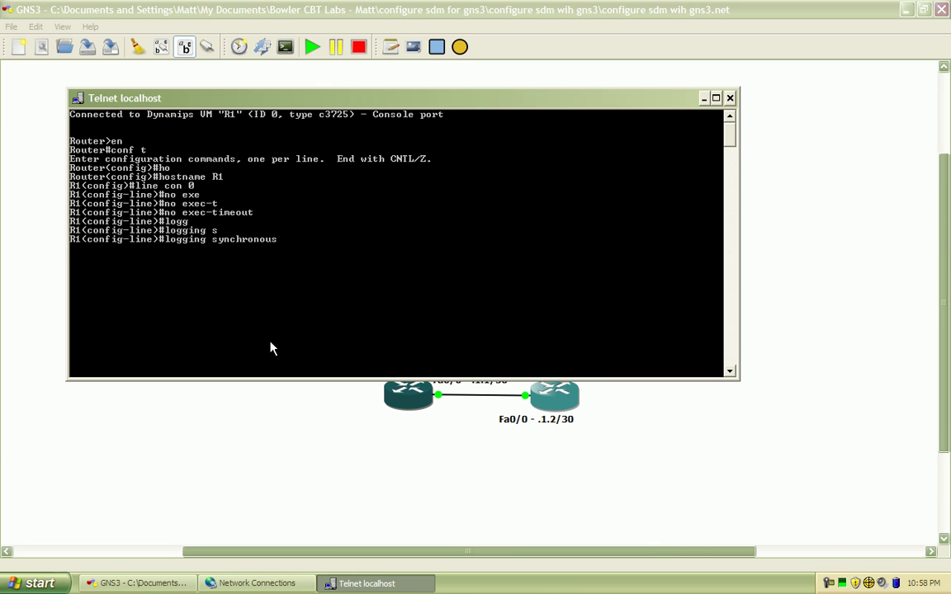
pyautogui.press('Return')
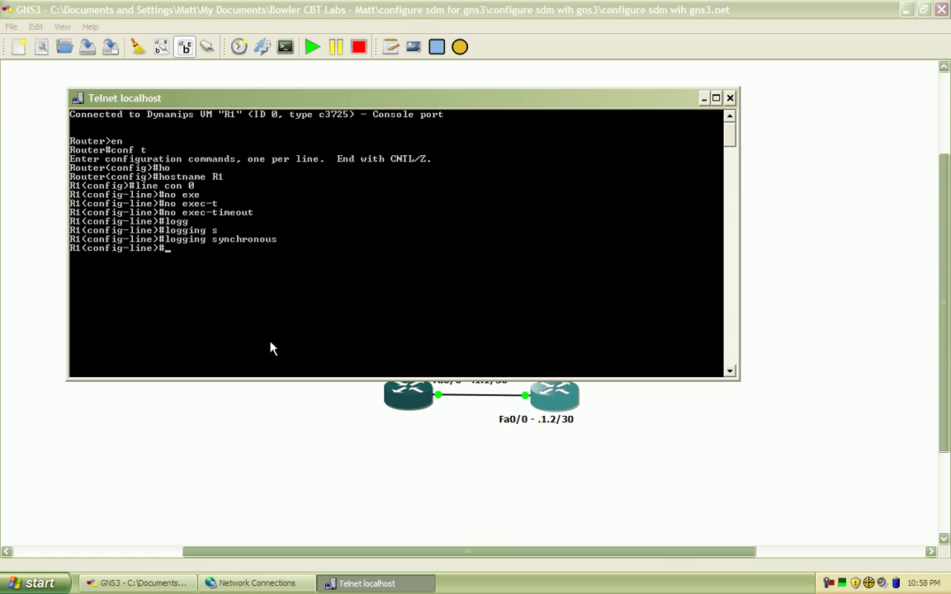
# Exit the console line, enter int f0/1, assign 192.168.2.1 255.255.255.0, then no shut.
pyautogui.write('exit')
pyautogui.press('Return')
pyautogui.write('in')
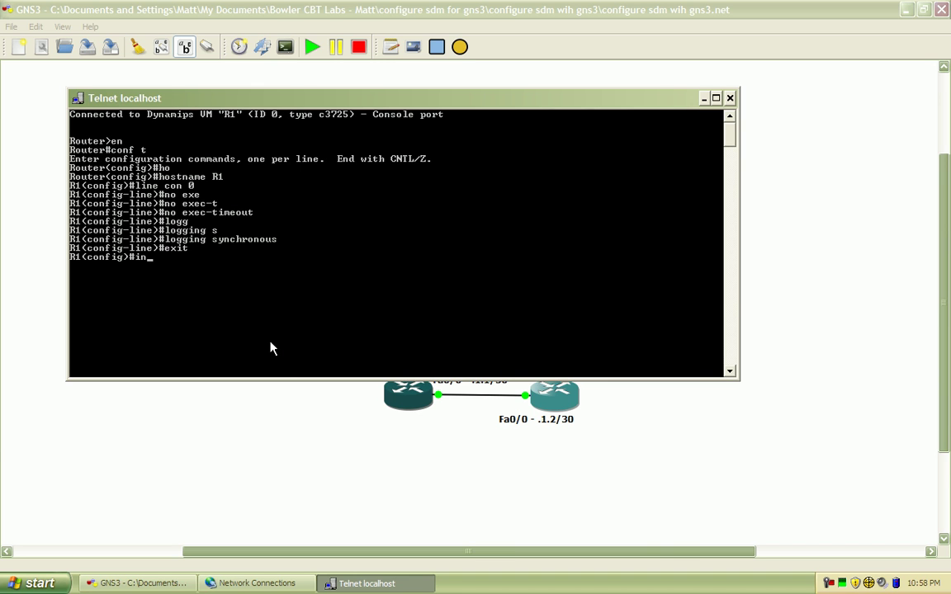
pyautogui.write('t f0/1')
pyautogui.press('Return')
pyautogui.write('ip')
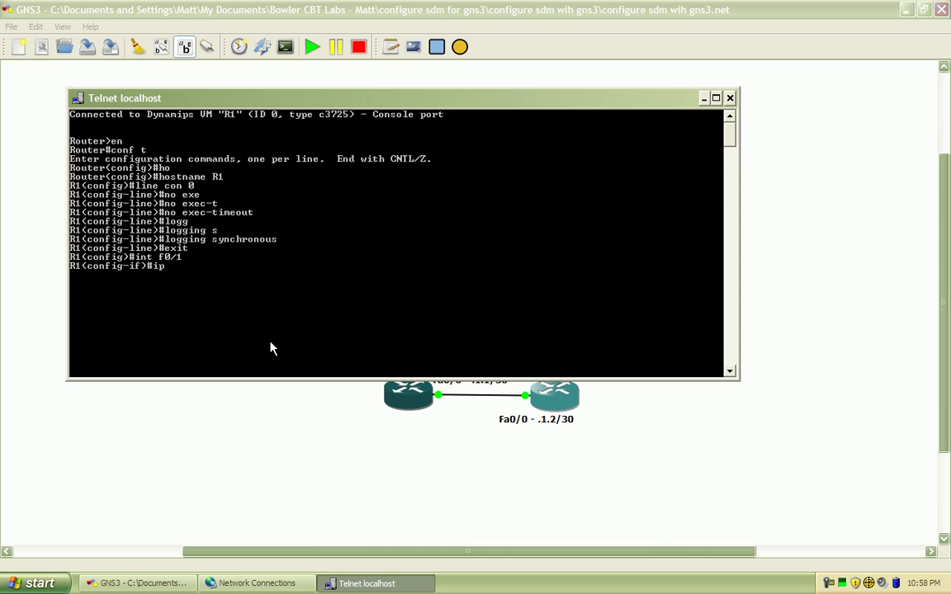
pyautogui.write(' ad')
pyautogui.press('Tab')
pyautogui.write('d')
pyautogui.press('Tab')
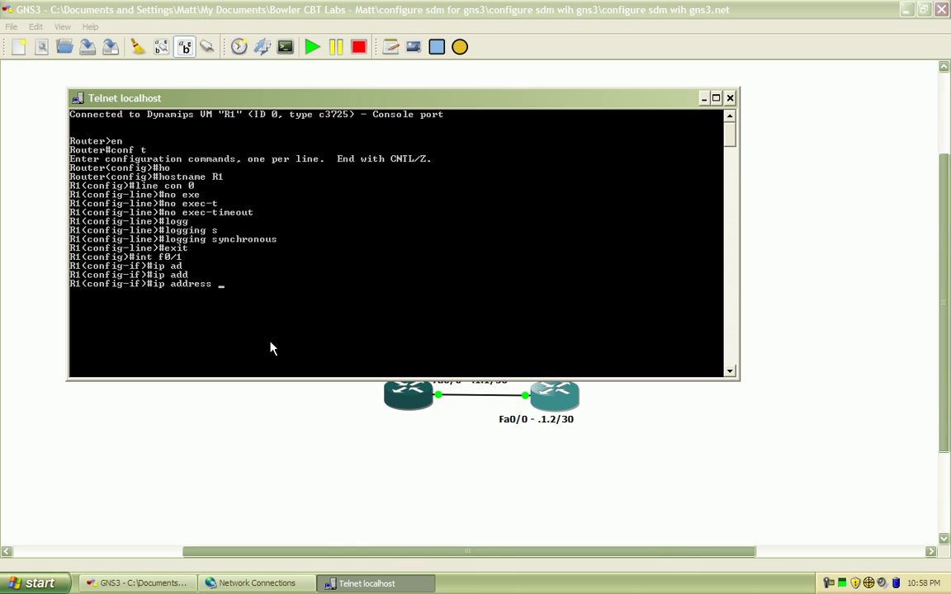
pyautogui.moveTo(381, 102); pyautogui.dragTo(400, 99)
pyautogui.write('192.')
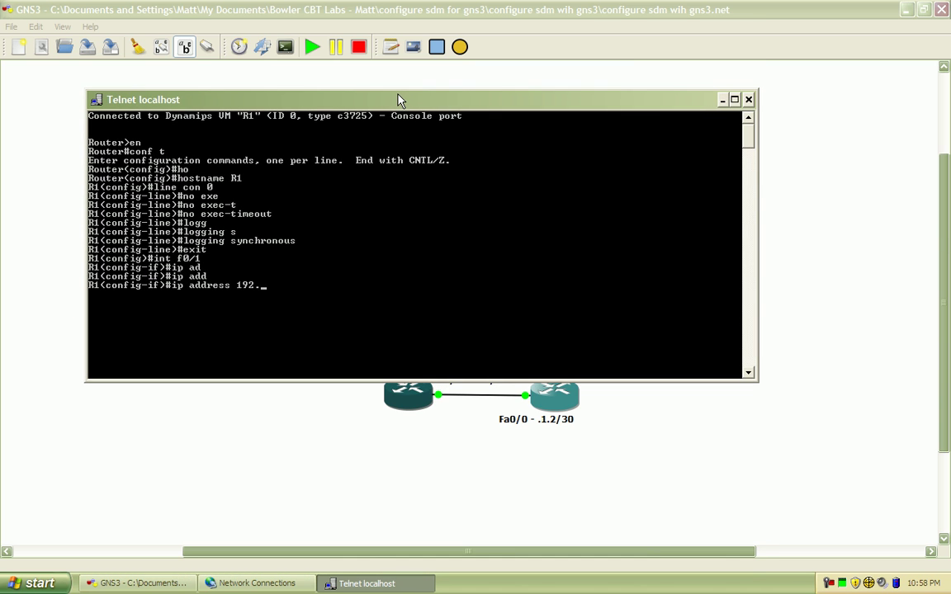
pyautogui.write('168.2.1 255.255.255.0')
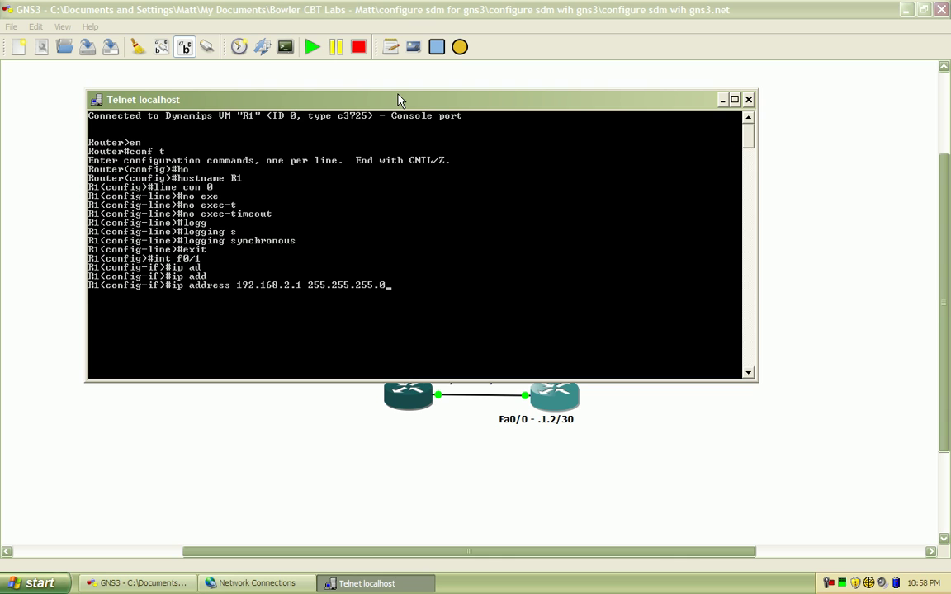
pyautogui.press('Return')
pyautogui.write('no shut')
pyautogui.press('Return')
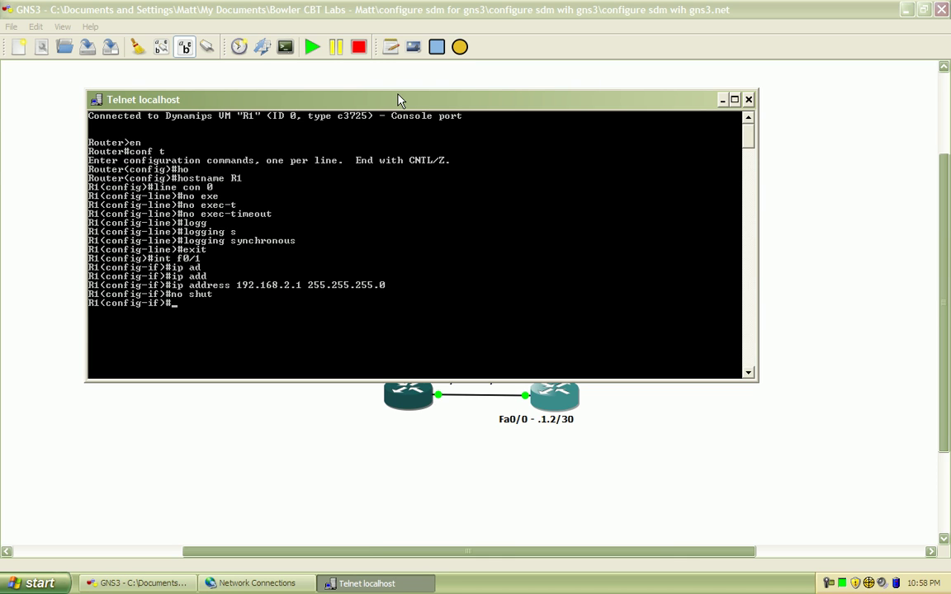